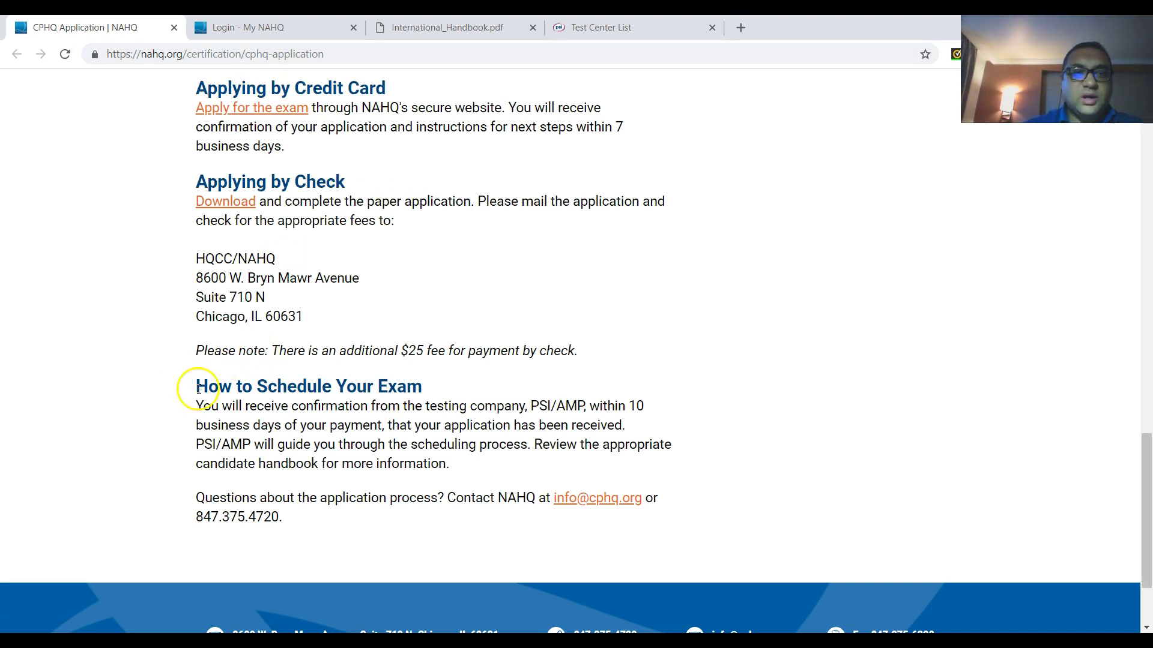
scroll(233, 420, "down", 2)
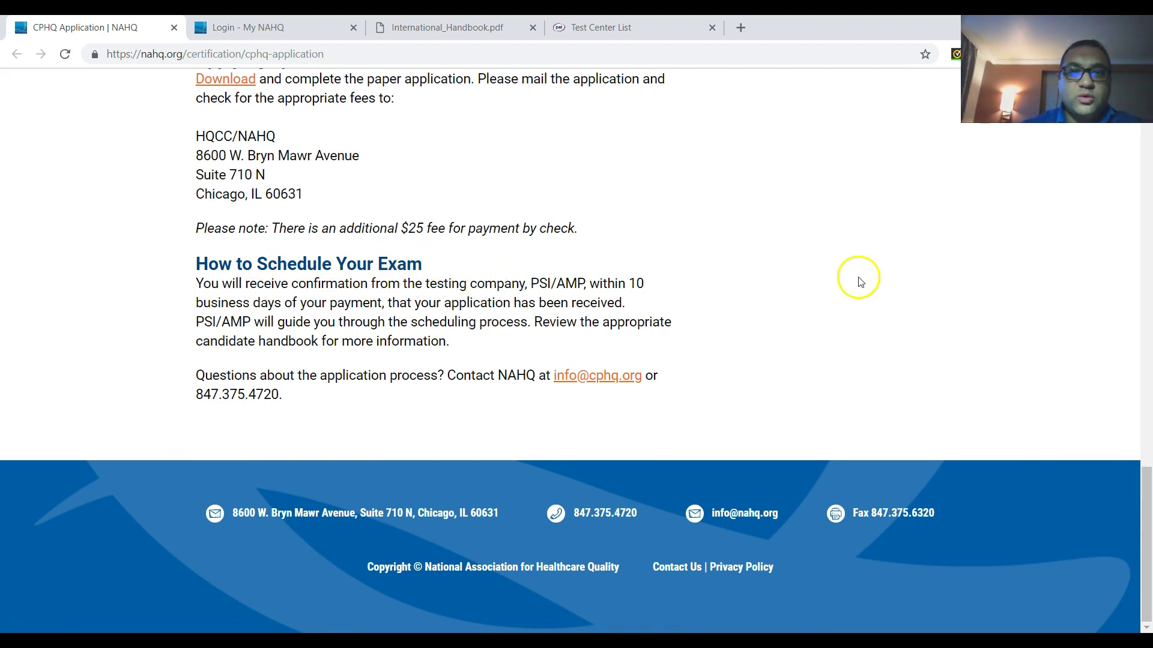
mouse_move(643, 290)
left_mouse_down()
mouse_move(624, 304)
mouse_move(396, 303)
mouse_move(641, 301)
left_mouse_up()
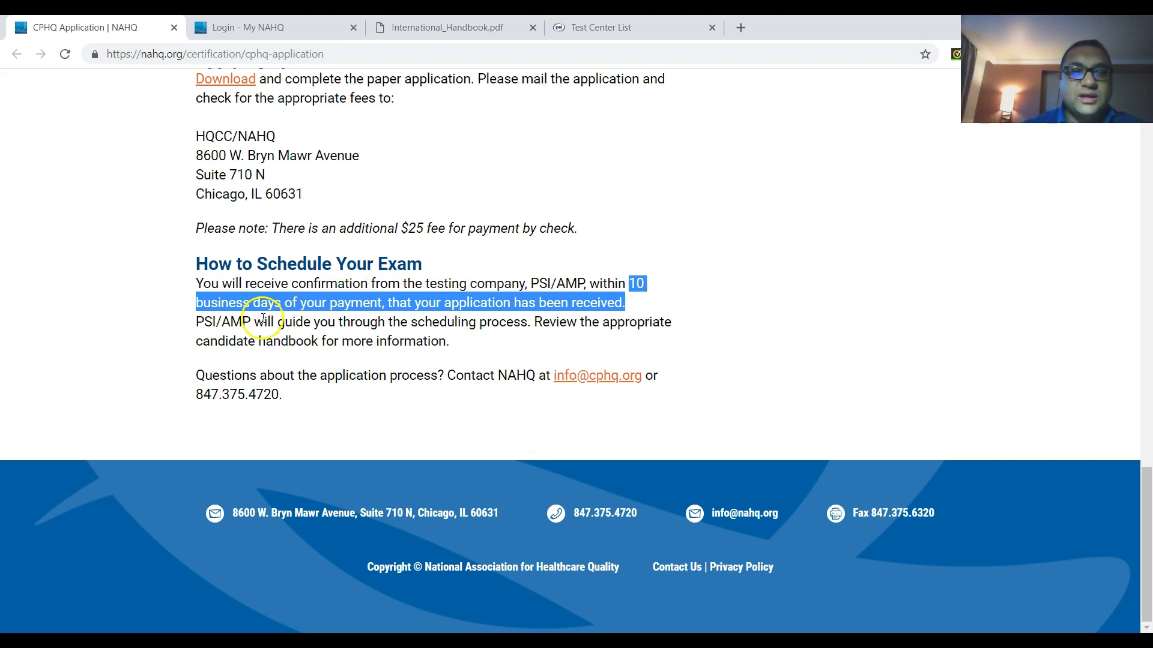
left_click_drag(261, 323, 501, 331)
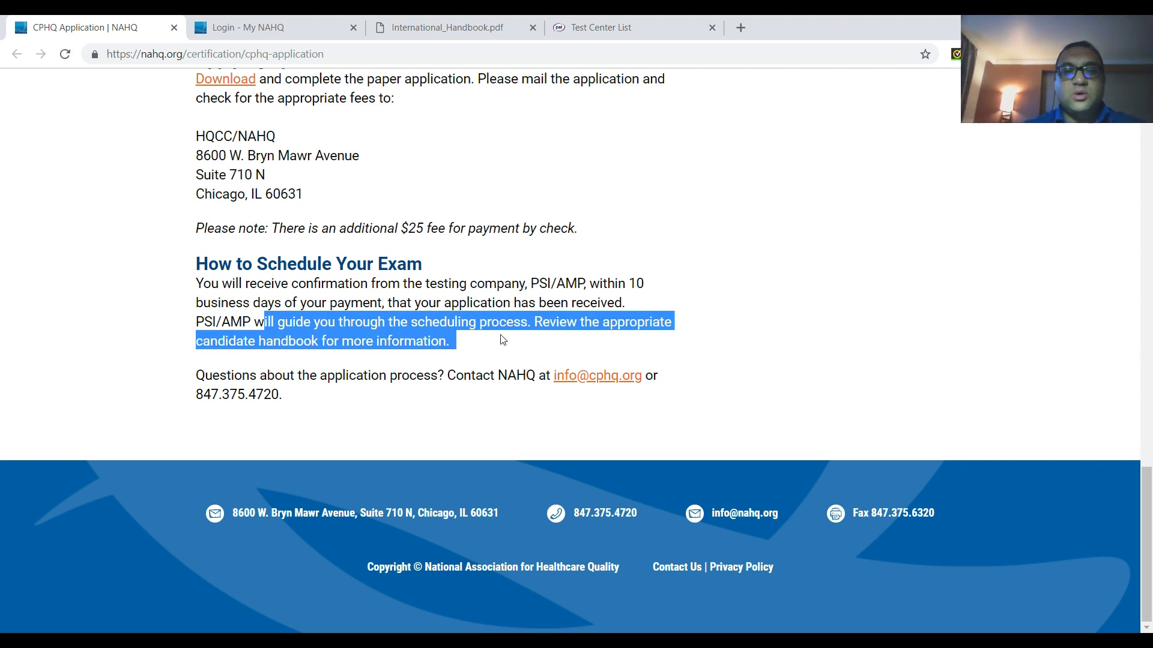
left_click(472, 336)
left_click_drag(559, 375, 646, 377)
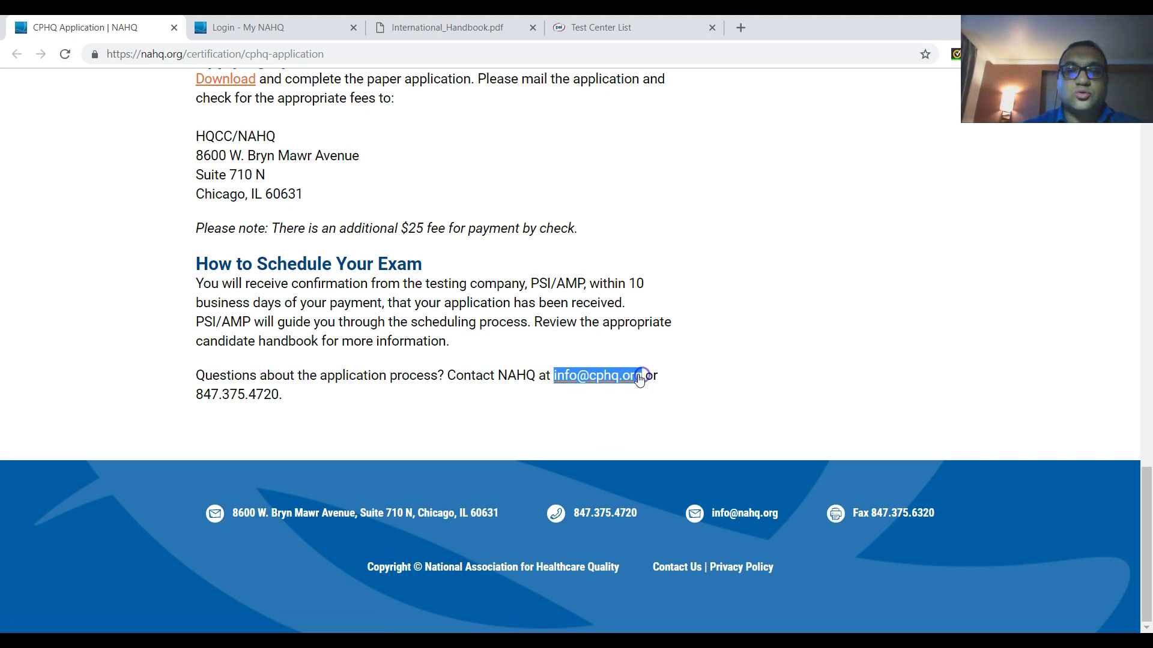
left_click(724, 303)
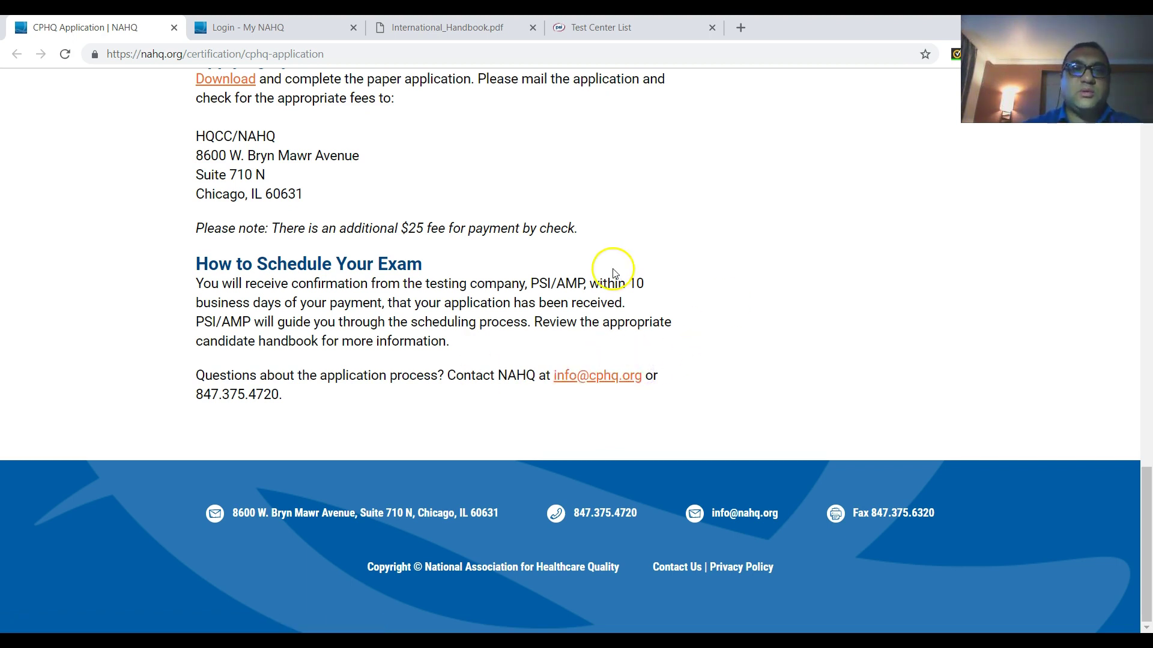
scroll(360, 159, "up", 20)
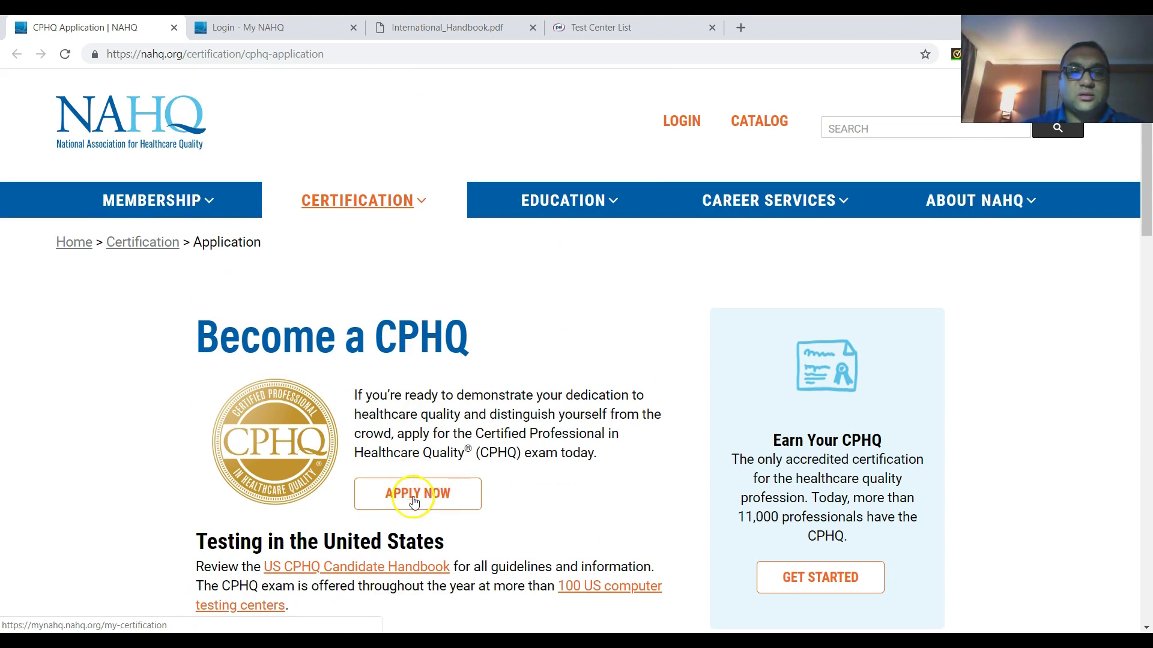
- Open the Login page's Don't have an account? link in a new tab and close the Login tab
left_click(251, 23)
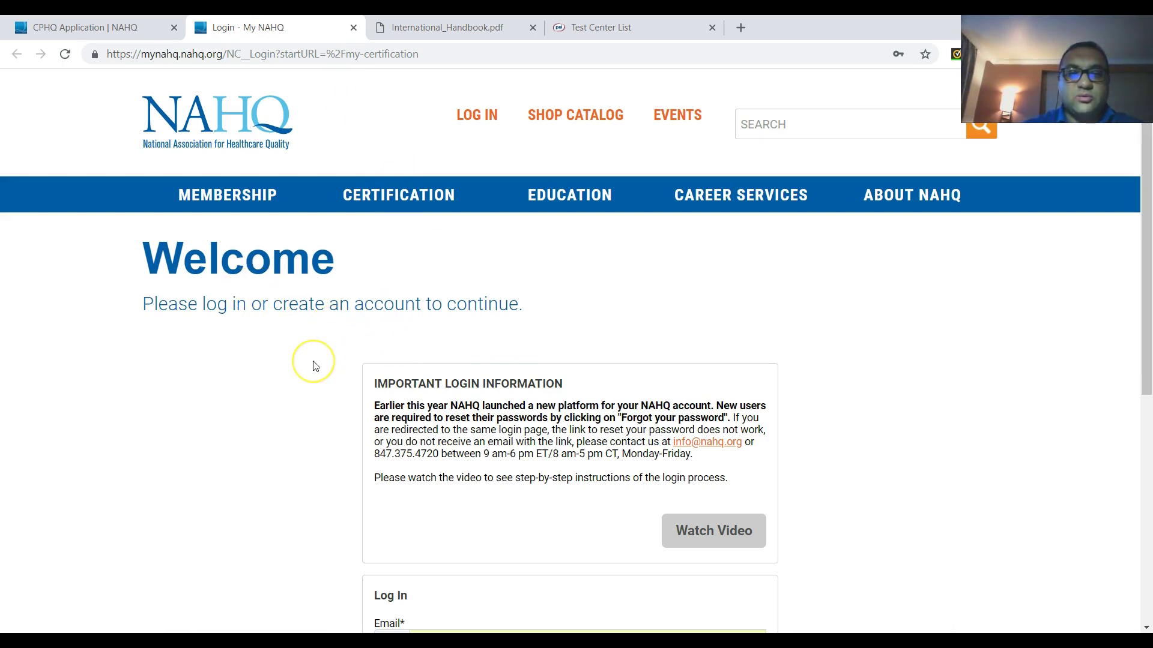
scroll(313, 367, "down", 7)
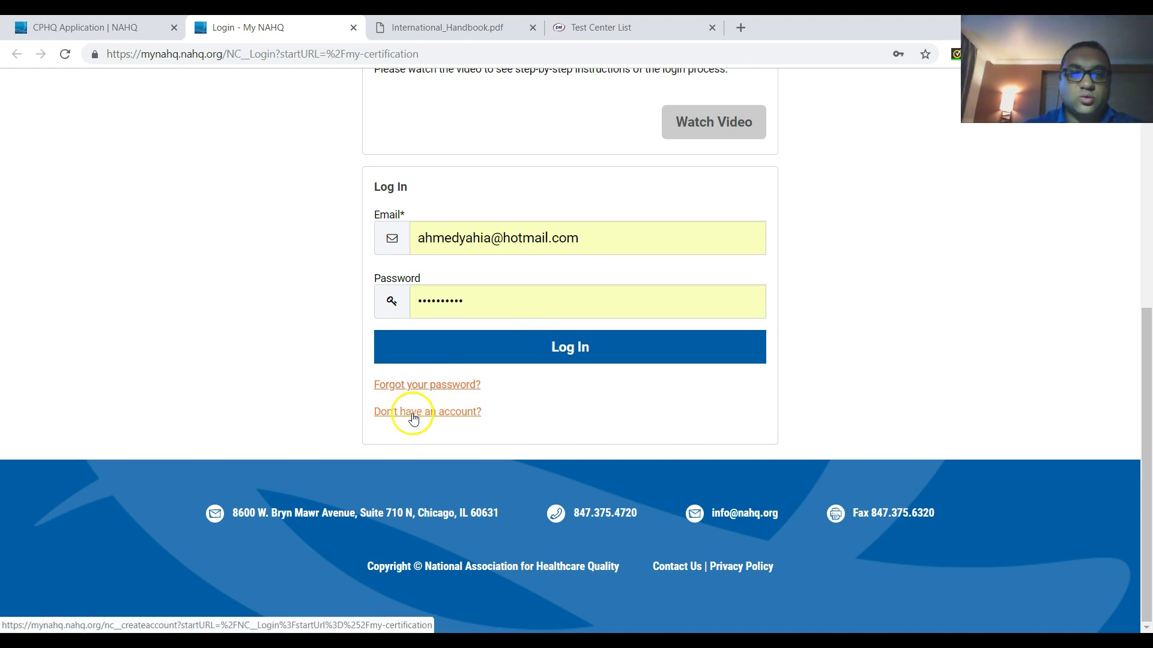
right_click(413, 419)
left_click(439, 424)
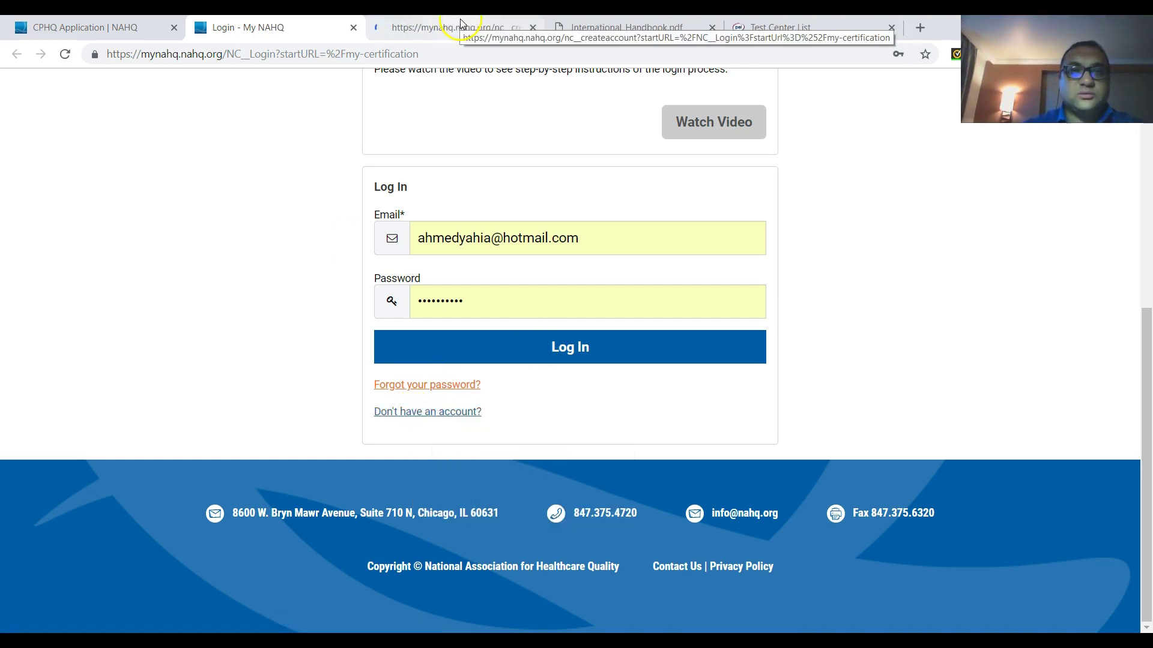
left_click(354, 28)
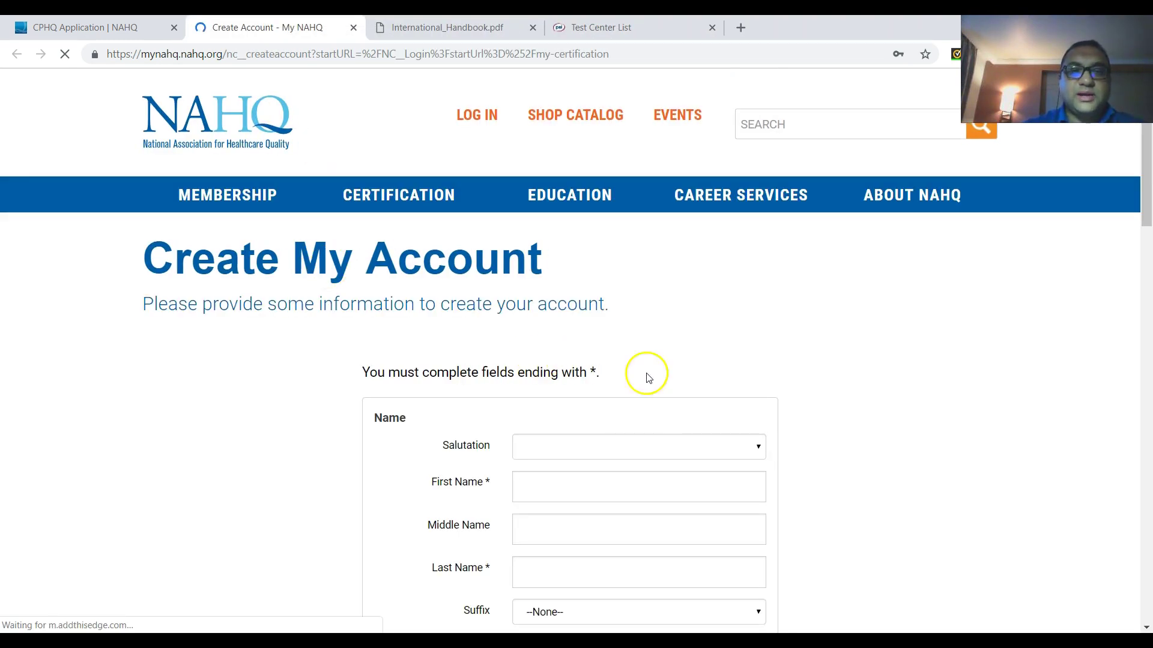
- Set the salutation to Dr. and enter the first name
left_click(723, 445)
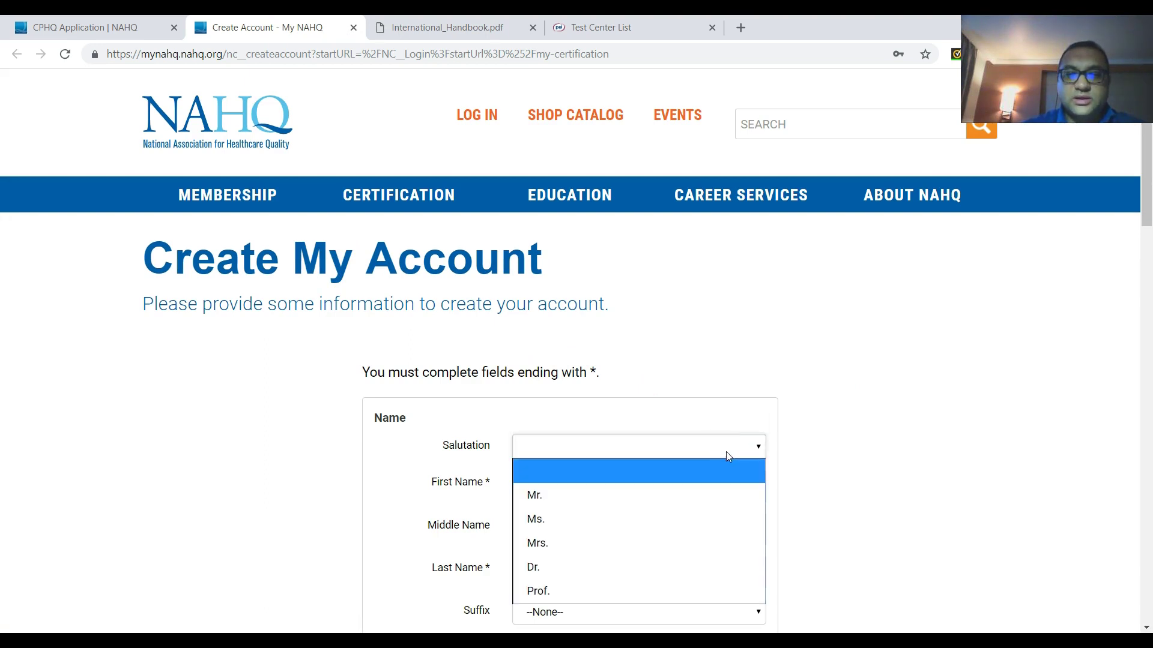
left_click(587, 569)
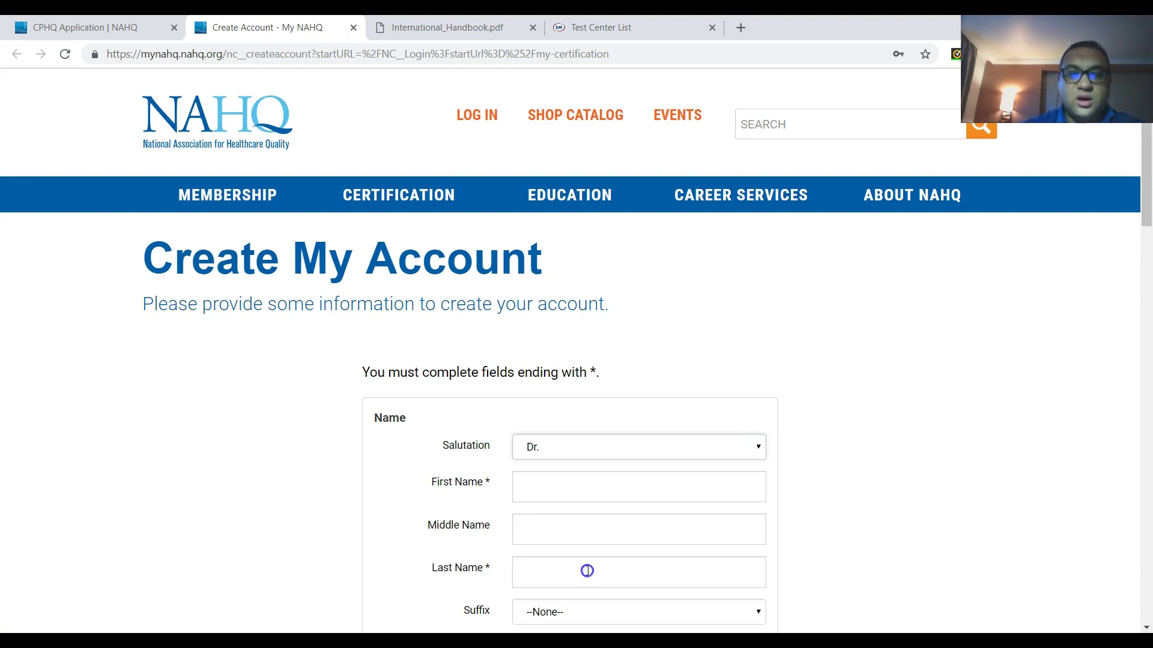
left_click(530, 486)
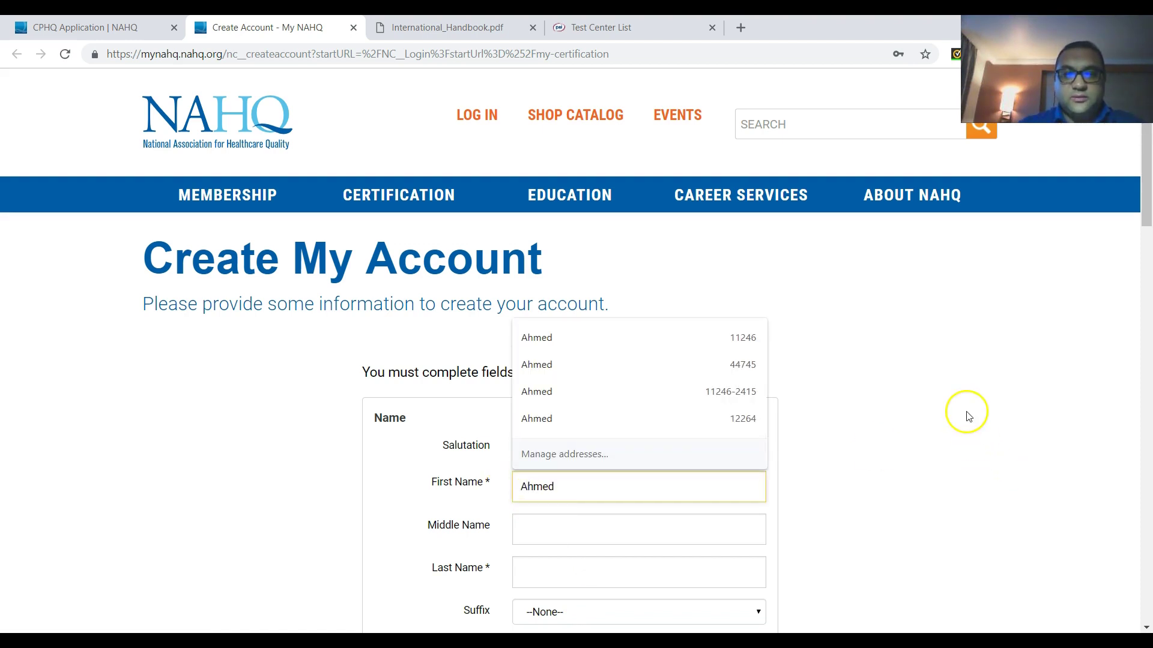
scroll(966, 415, "down", 4)
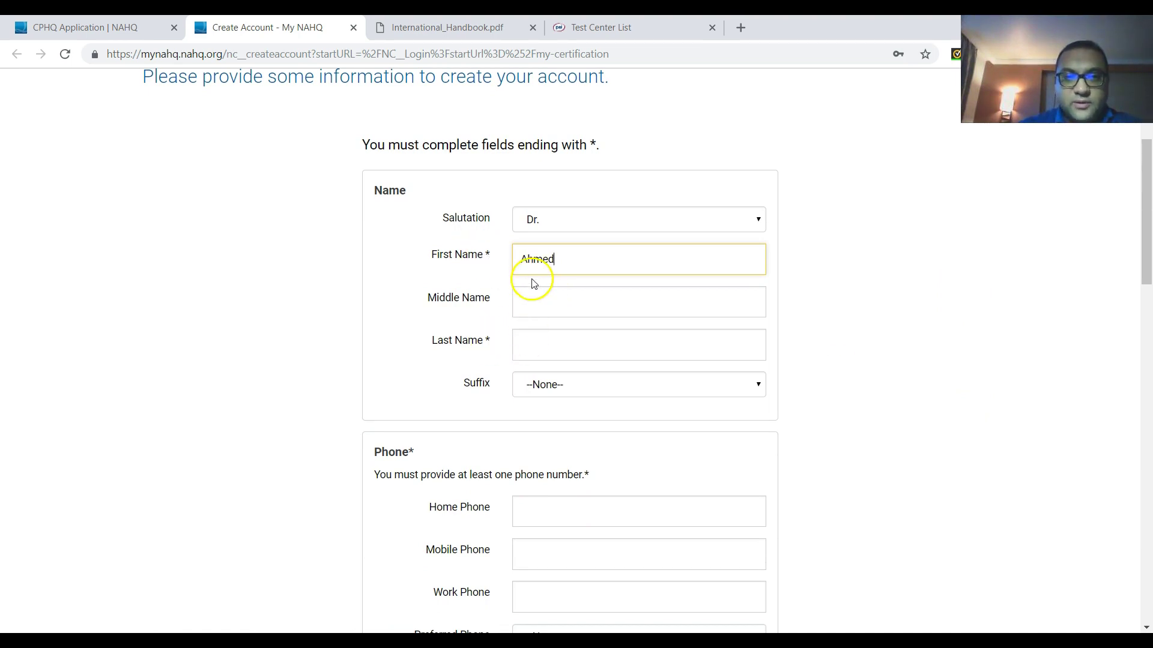
- Enter the last and middle names, leaving Suffix as --None--
left_click(539, 344)
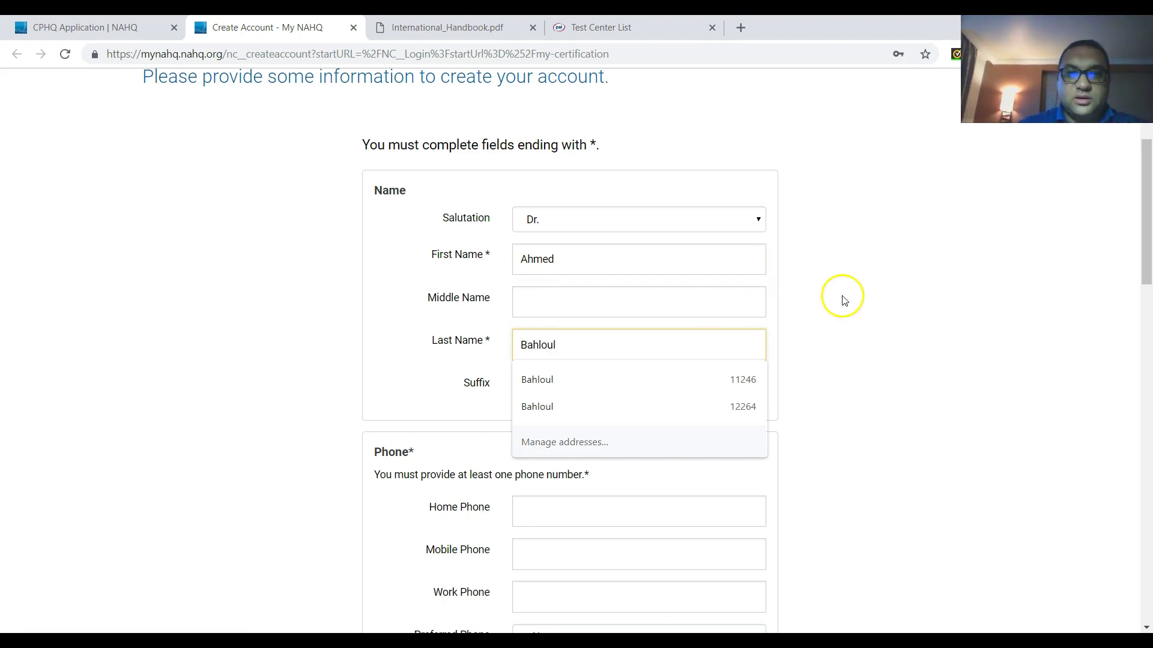
left_click(552, 297)
left_click(895, 234)
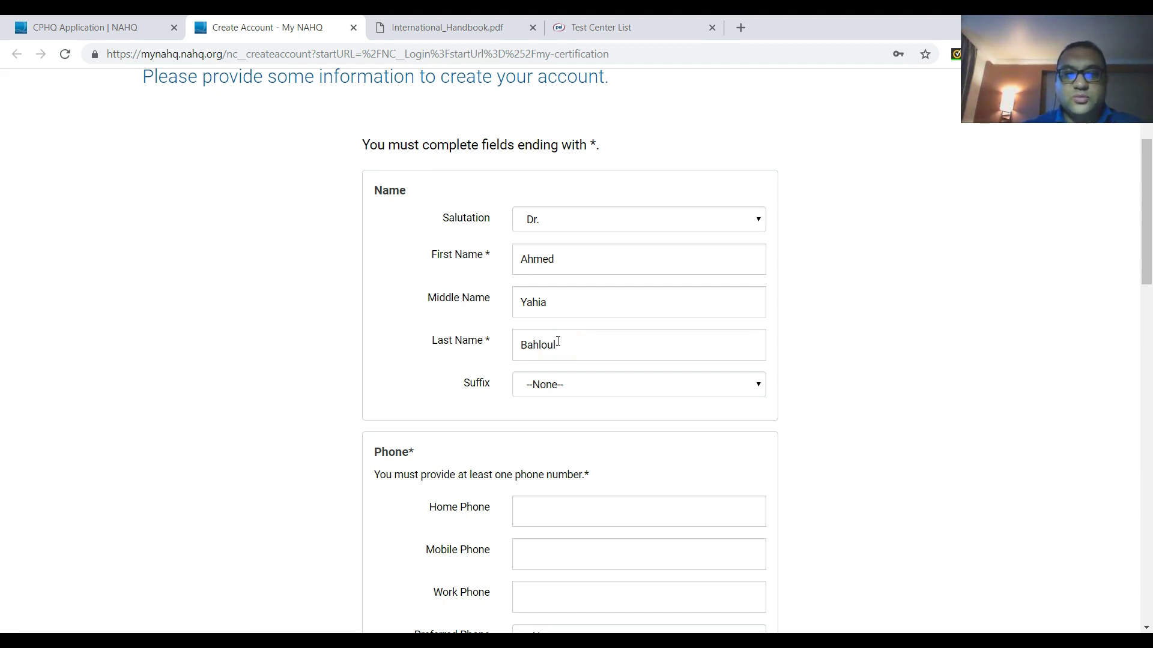
left_click(571, 386)
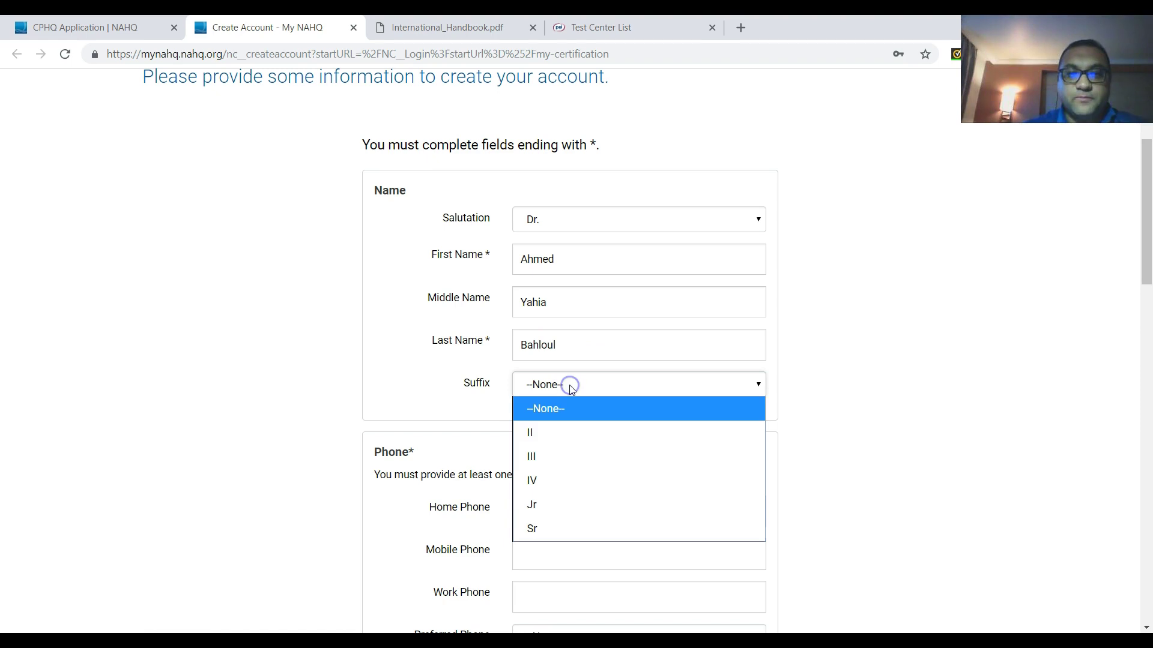
left_click(952, 384)
- Enter the user's number in the Mobile Phone field
scroll(850, 316, "down", 5)
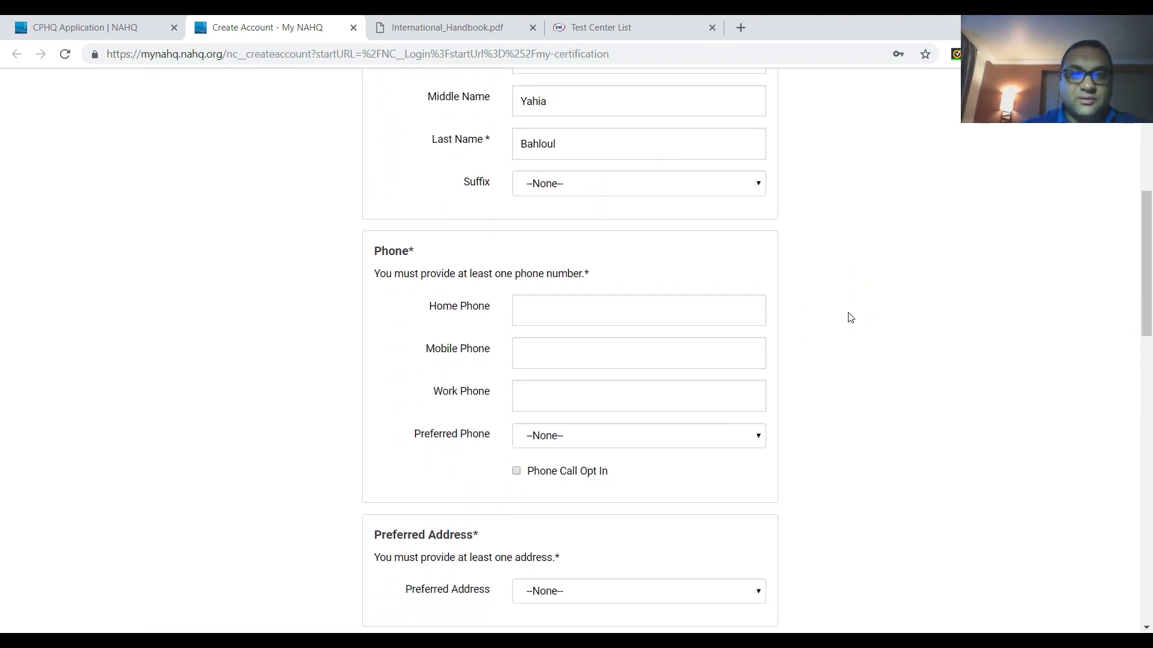
scroll(850, 317, "down", 3)
left_click(399, 180)
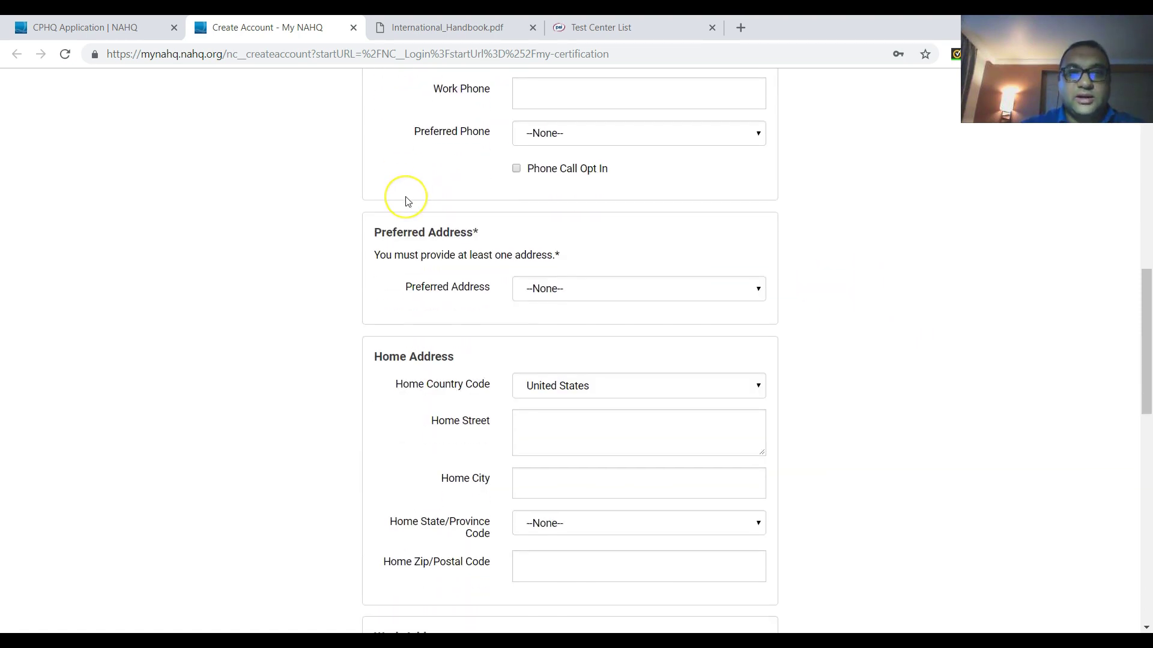
scroll(404, 195, "up", 2)
scroll(405, 201, "up", 1)
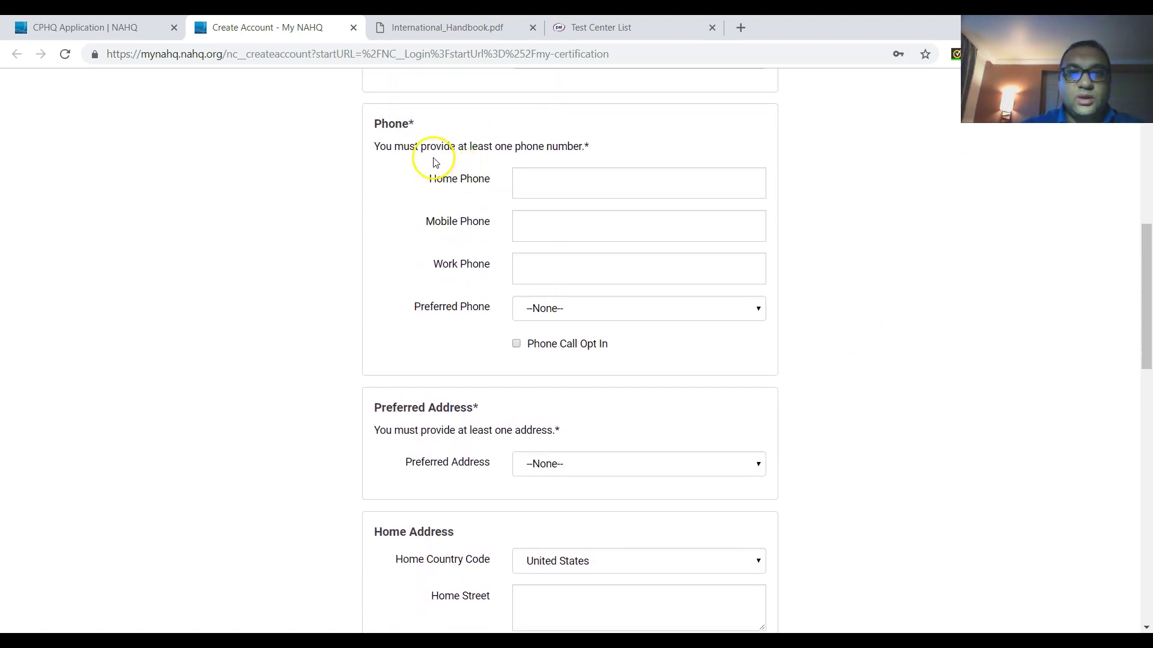
left_click(536, 182)
left_click(422, 242)
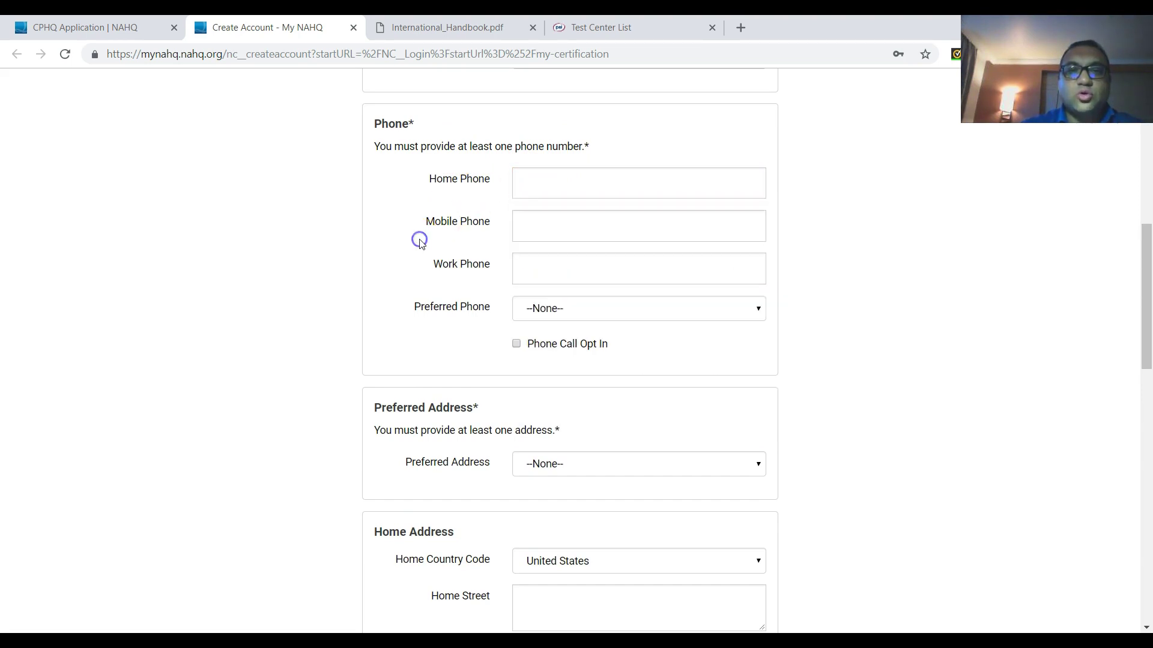
left_click(534, 230)
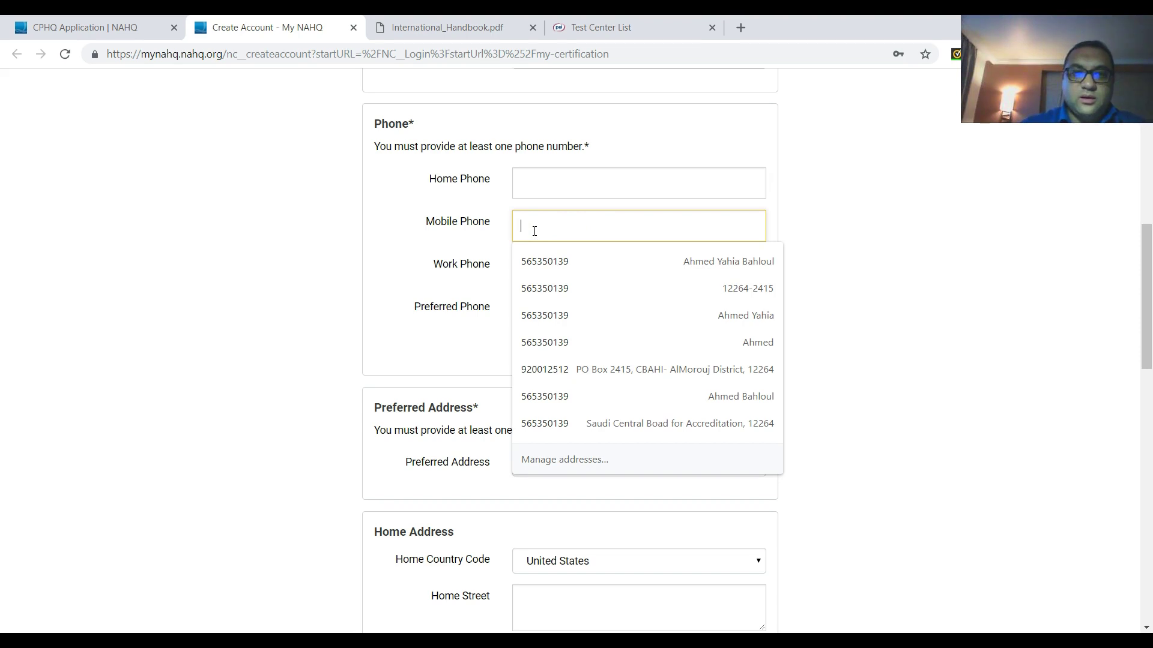
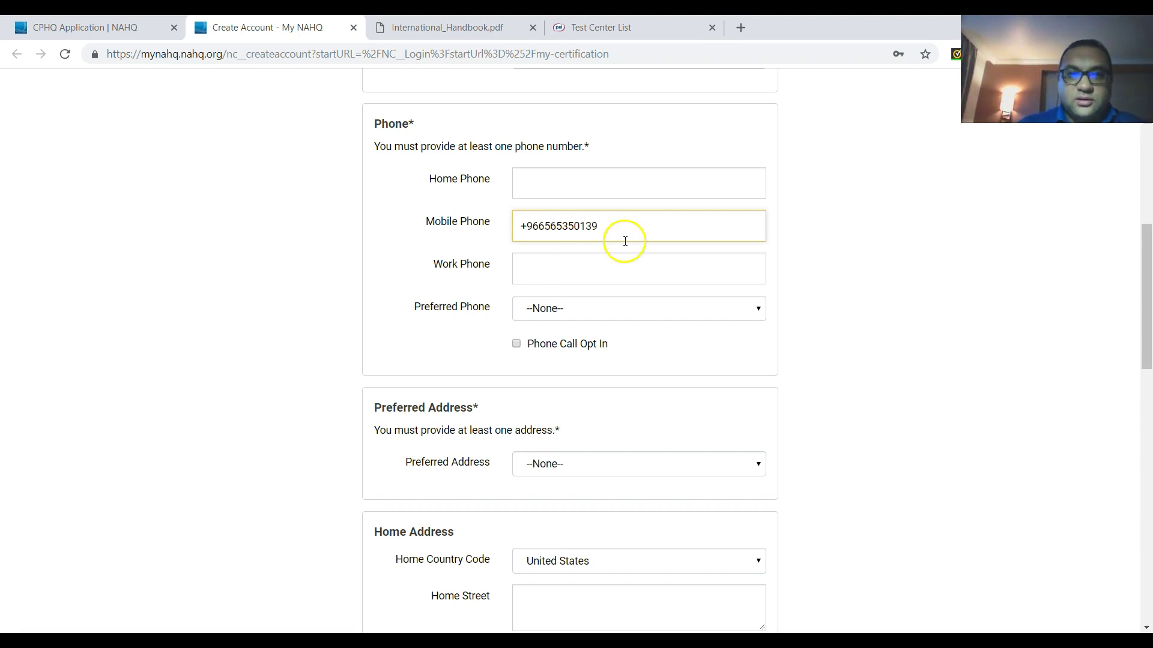
- Set Mobile as the preferred phone
left_click(584, 315)
left_click(561, 377)
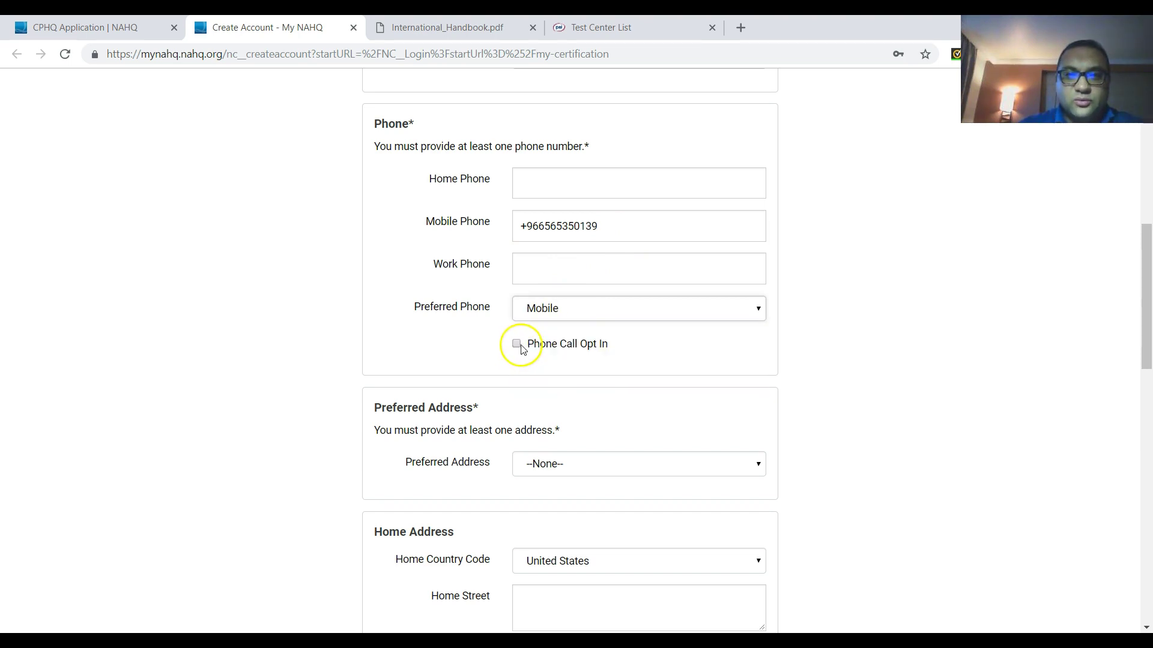
scroll(800, 377, "down", 1)
scroll(799, 377, "down", 5)
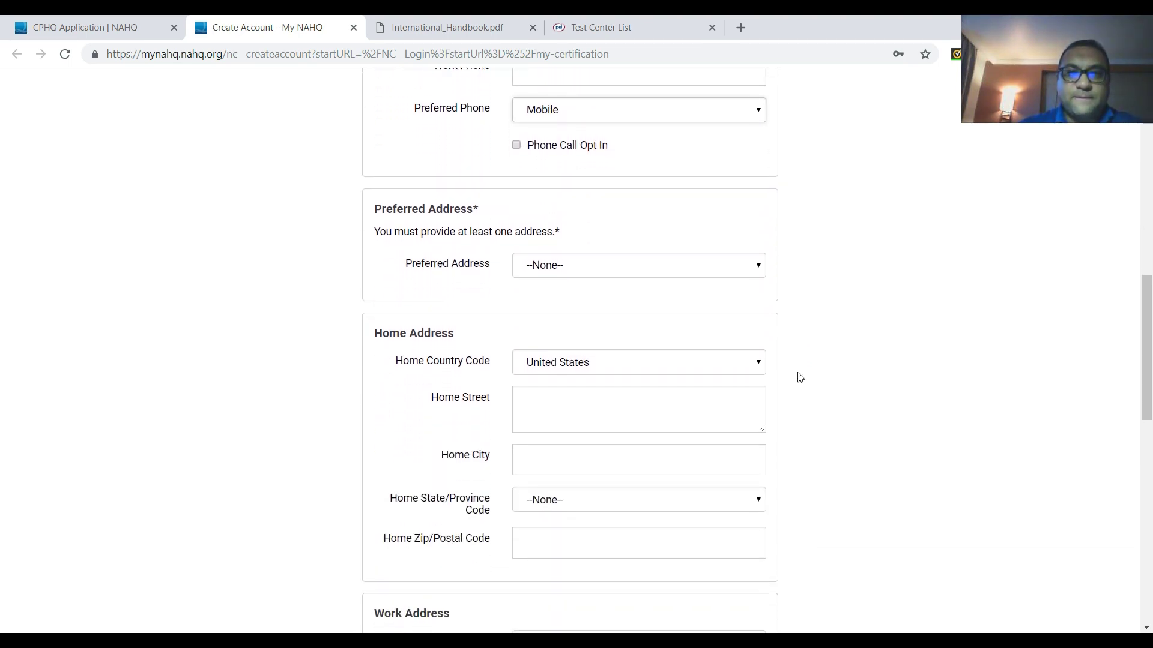
scroll(800, 377, "up", 1)
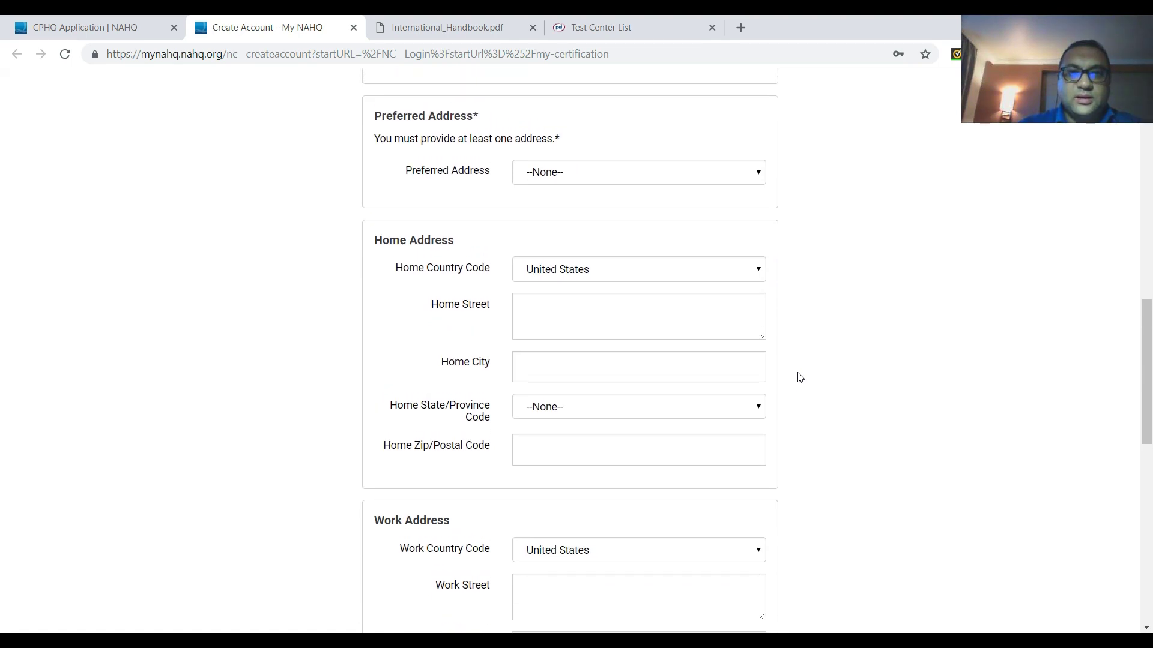
- Set the preferred address to Work and the home country to Saudi Arabia
left_click(565, 174)
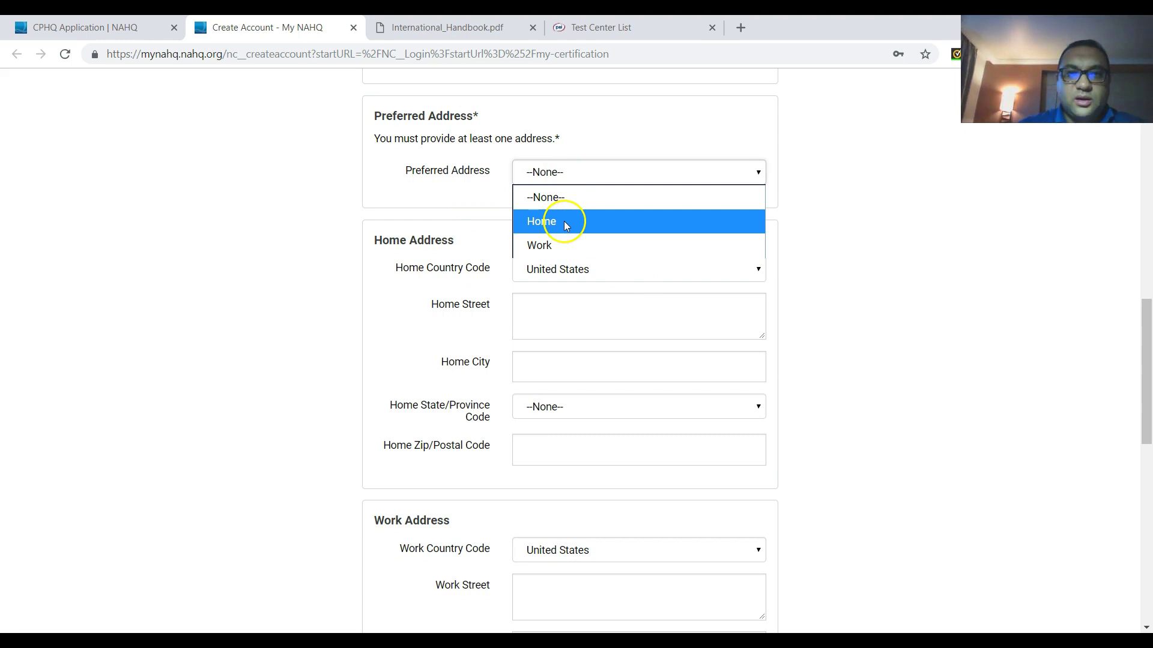
left_click(559, 242)
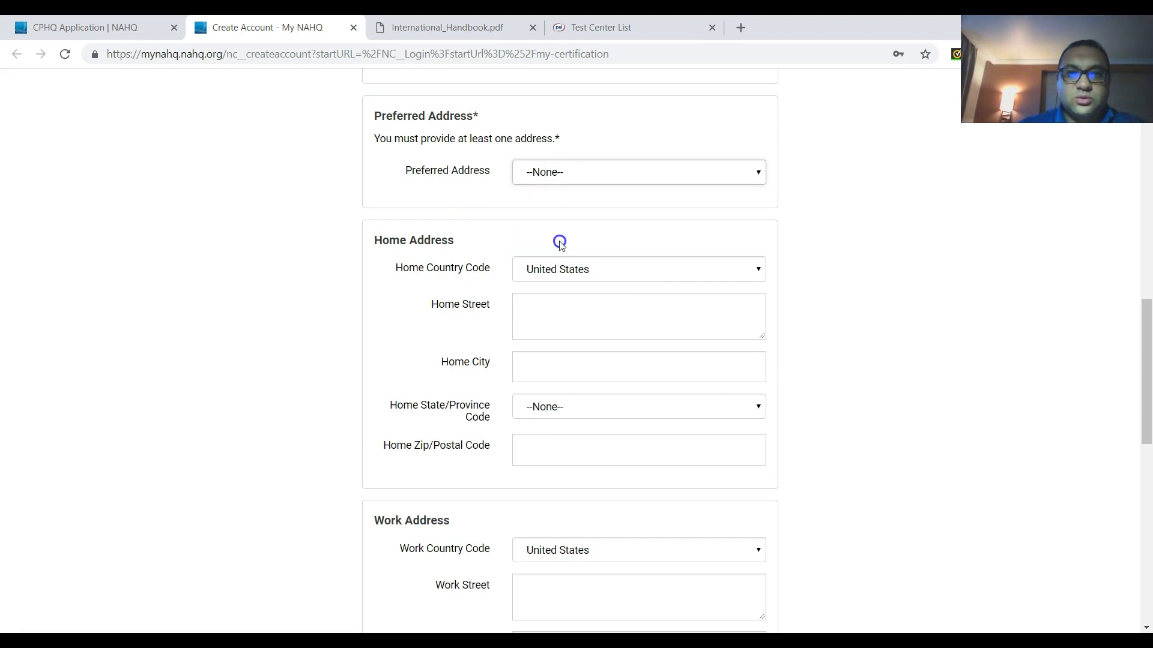
left_click(586, 273)
type("saudi")
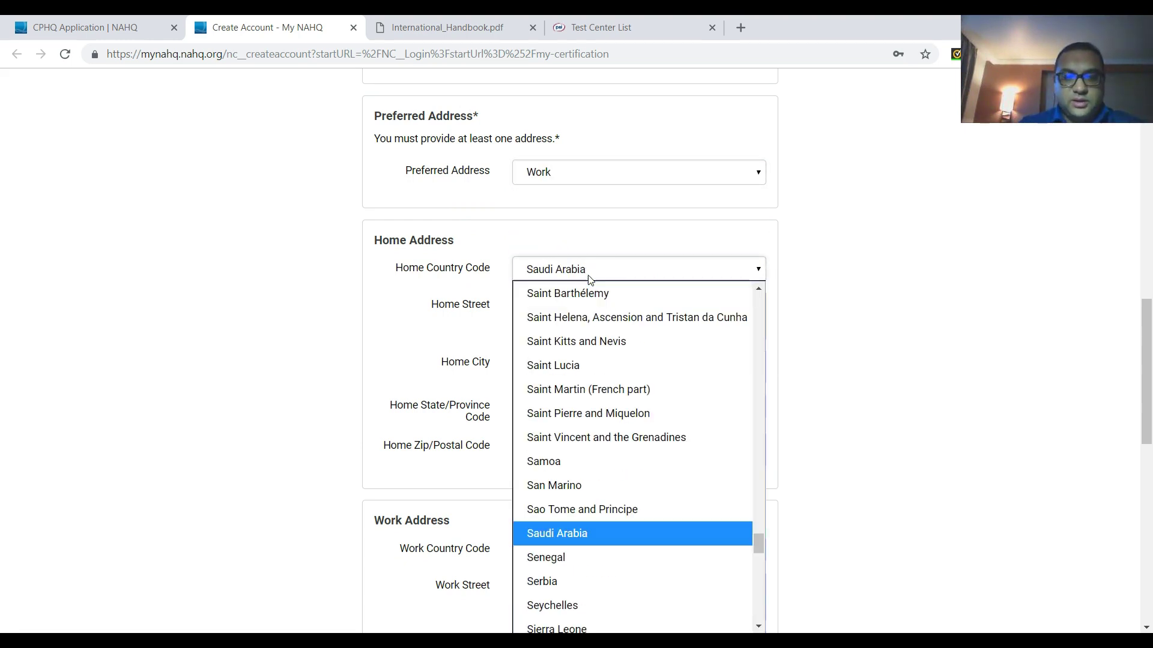
key("Return")
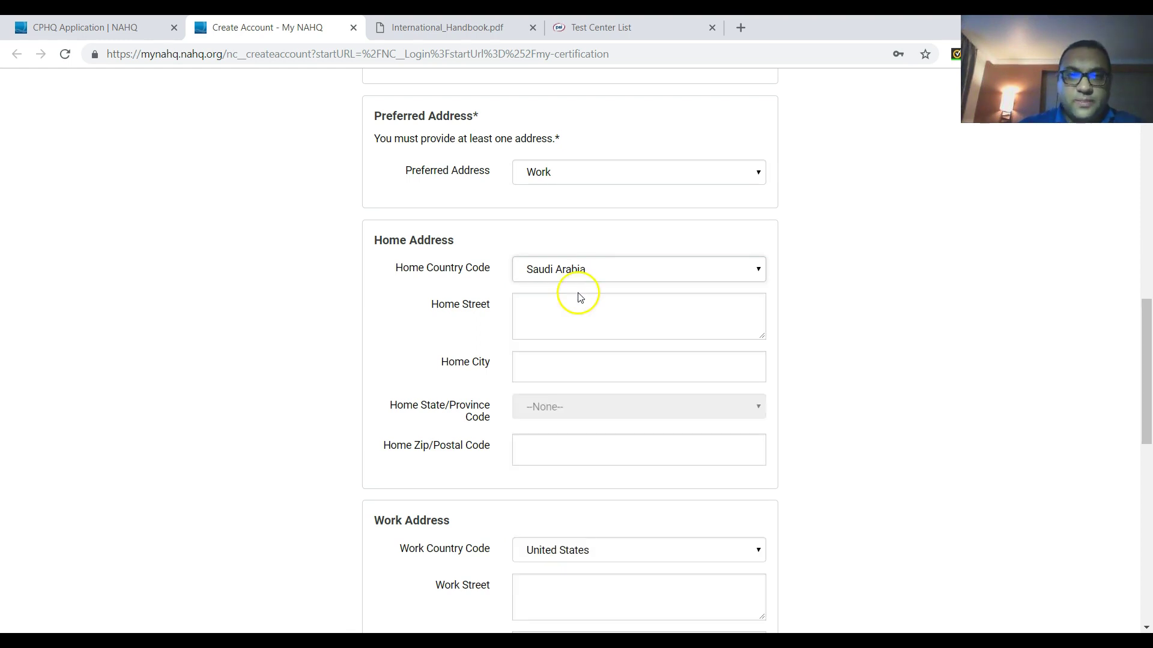
- Fill the home street, city and postal code from the saved Chrome autofill address
left_click(560, 306)
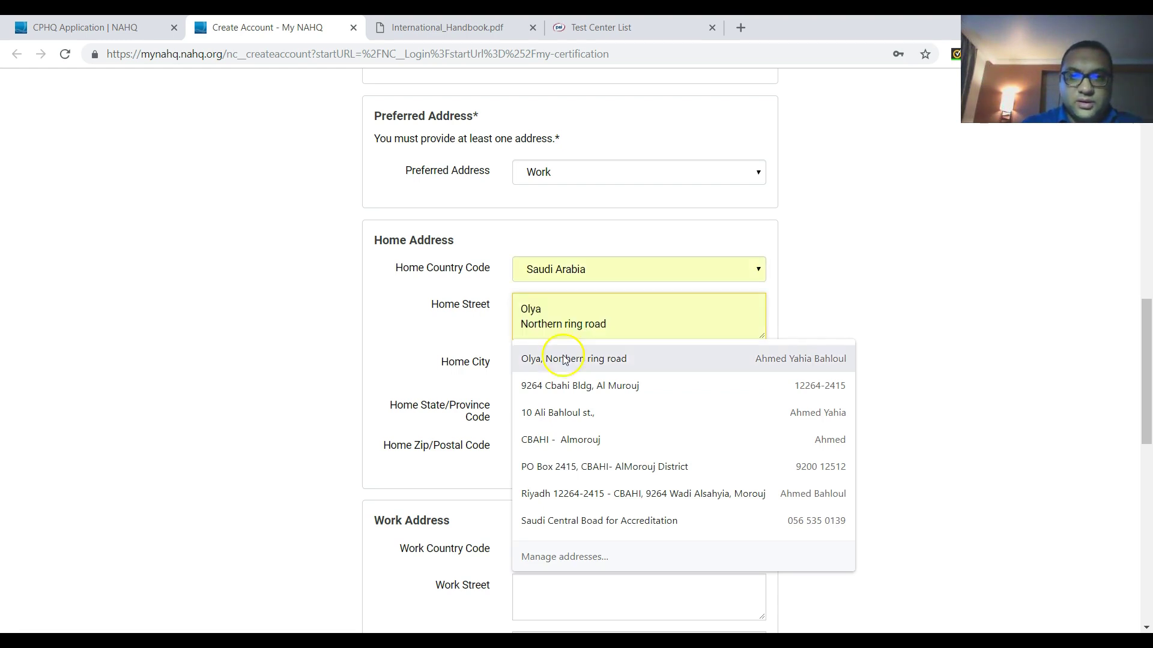
left_click(558, 385)
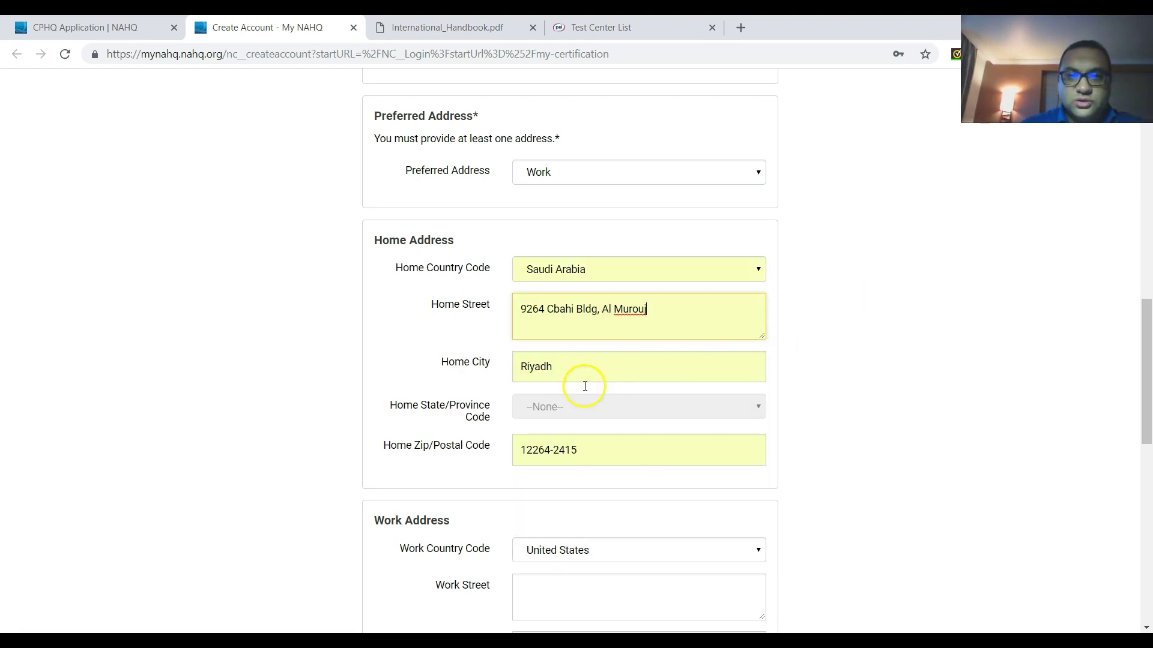
left_click(551, 409)
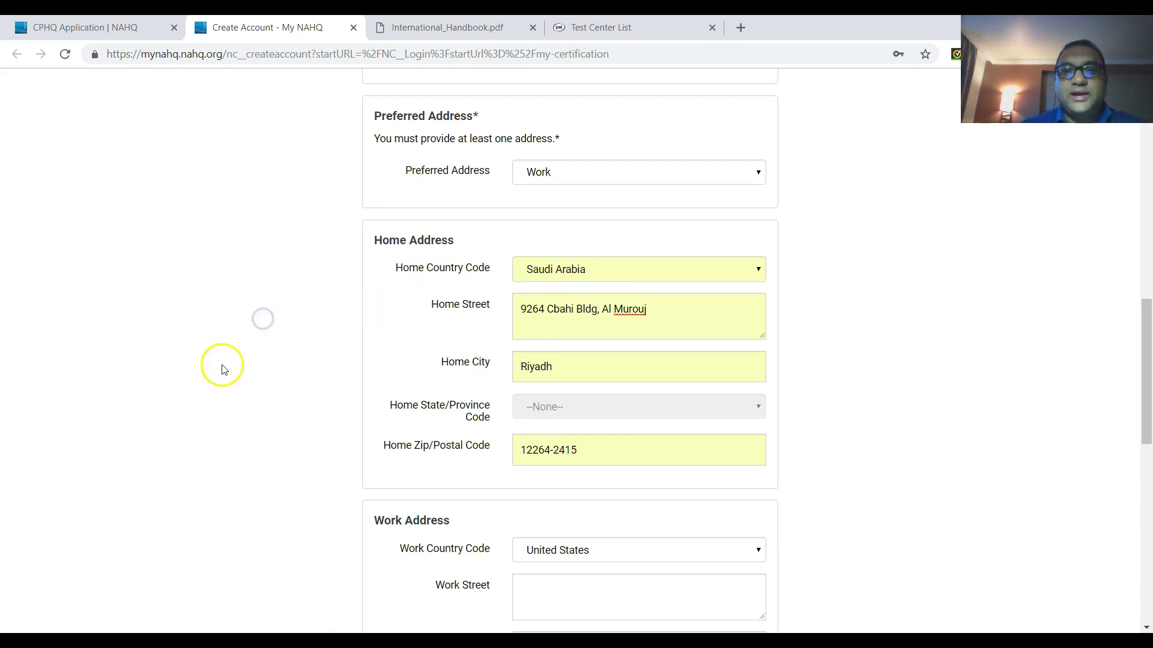
scroll(211, 330, "down", 4)
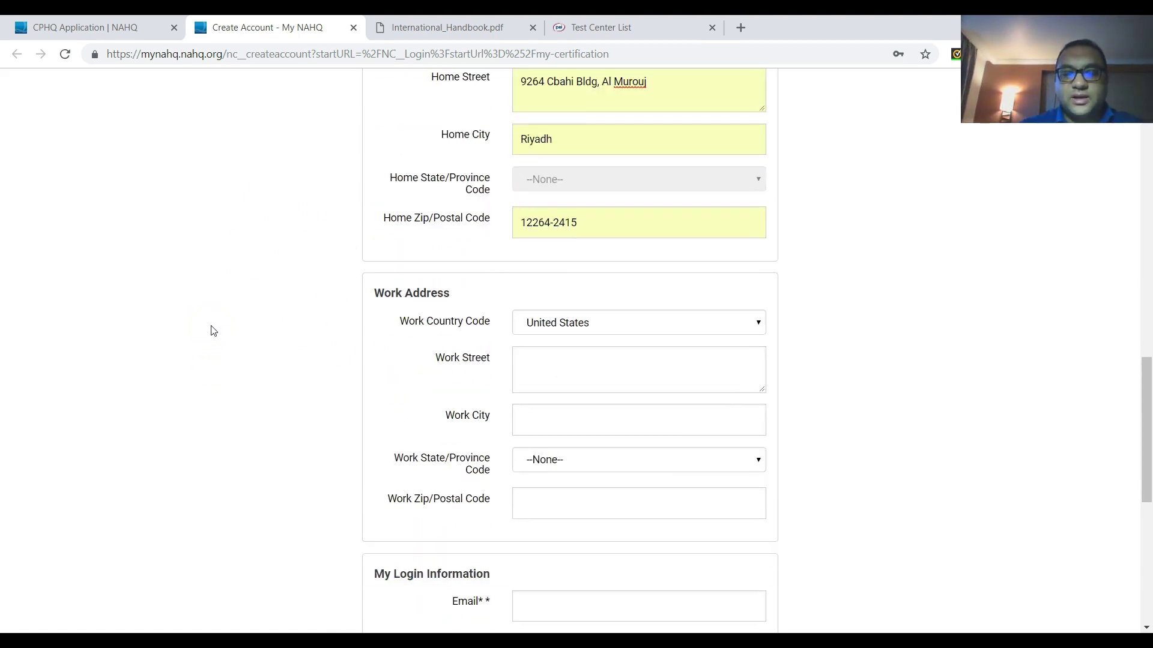
scroll(213, 330, "down", 1)
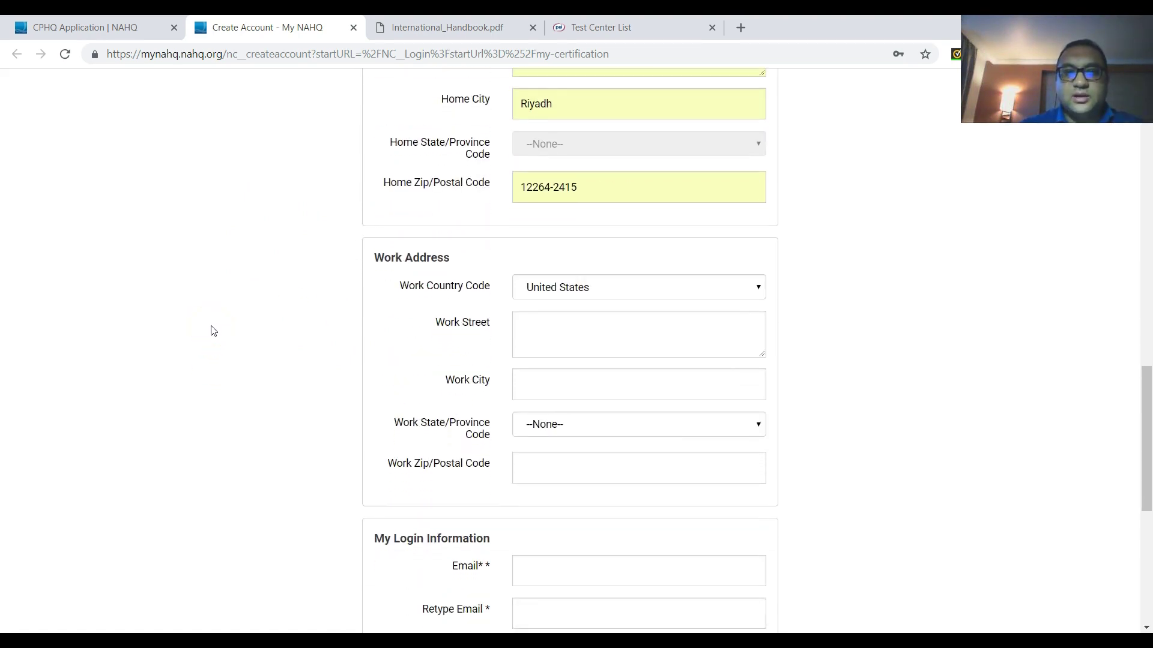
left_click(549, 187)
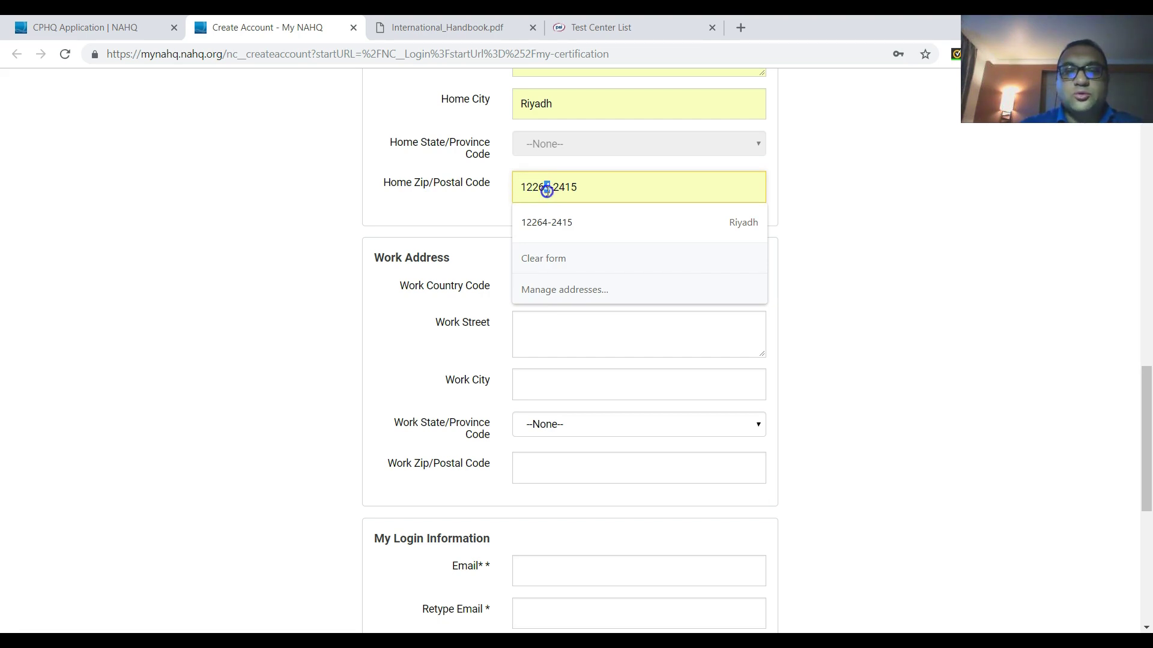
left_click(462, 195)
scroll(284, 291, "down", 1)
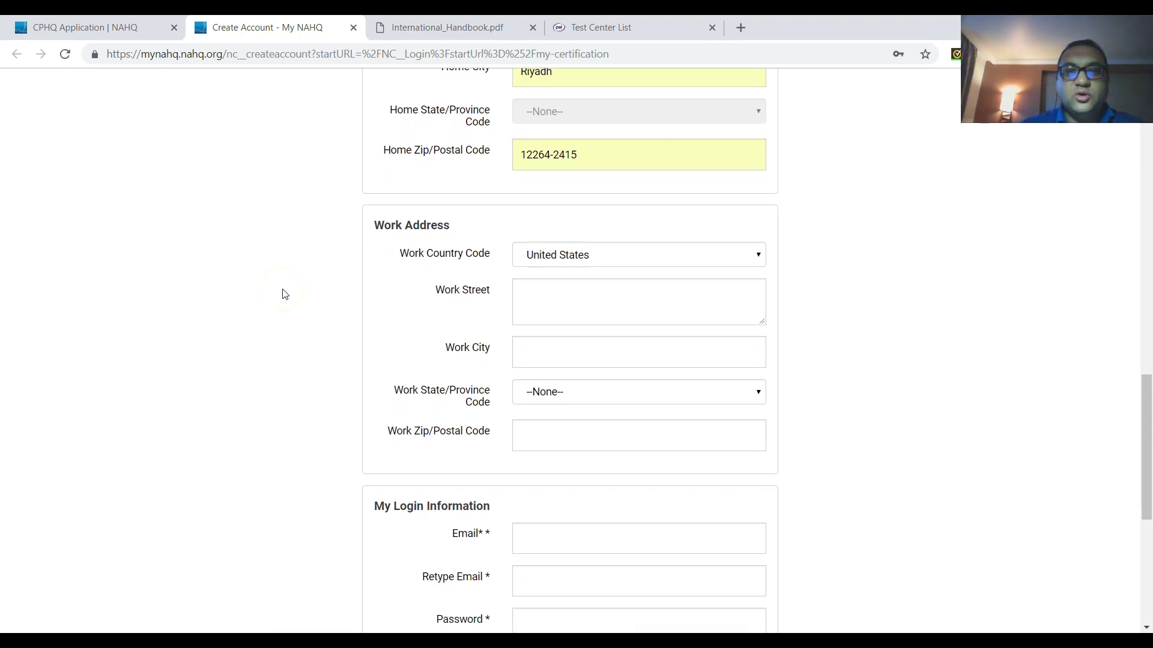
scroll(283, 293, "down", 1)
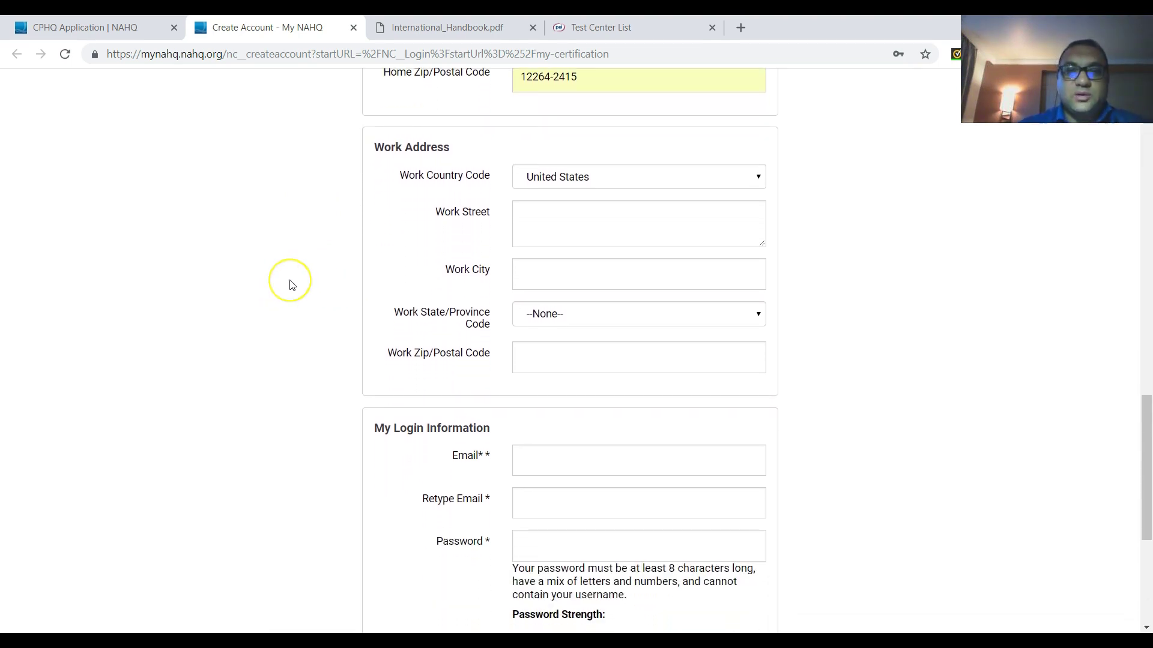
scroll(292, 285, "down", 1)
scroll(294, 283, "down", 2)
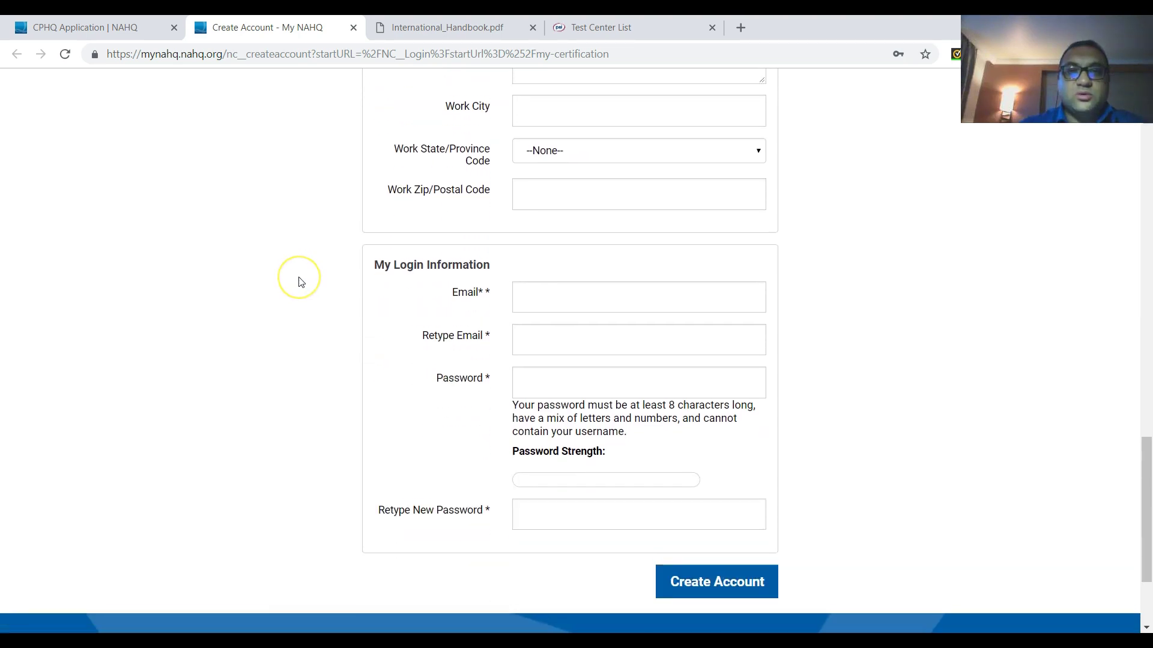
scroll(301, 282, "down", 1)
scroll(301, 282, "up", 8)
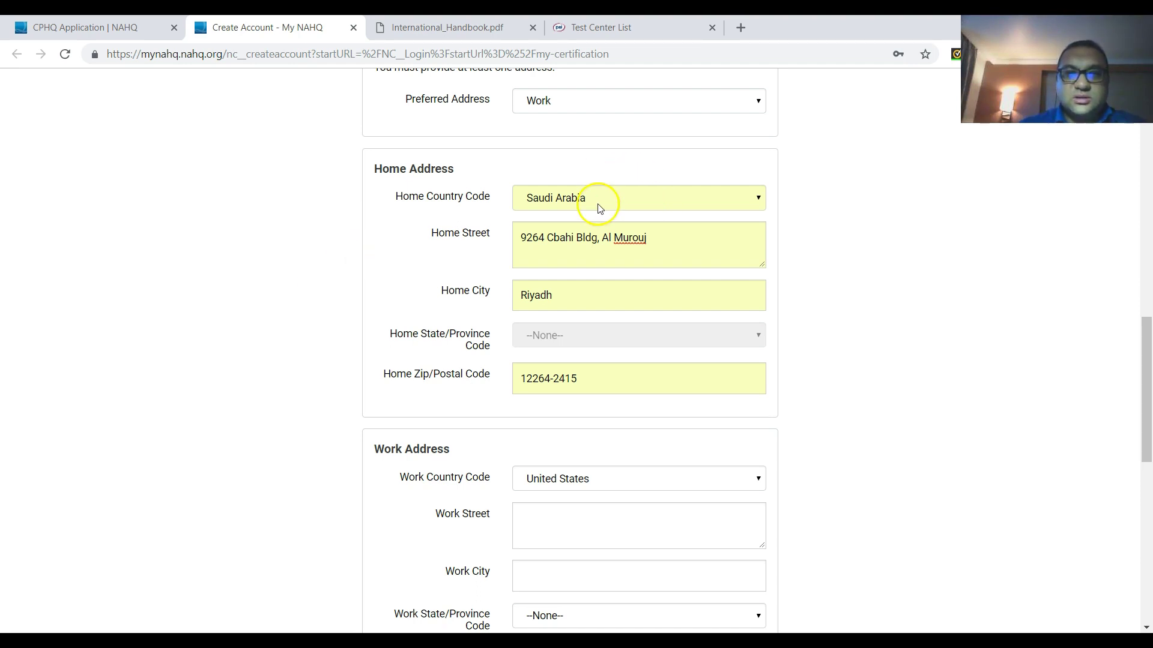
- Copy the home street address into the Work Street field
left_click(645, 238)
key("ctrl+a")
key("ctrl+c")
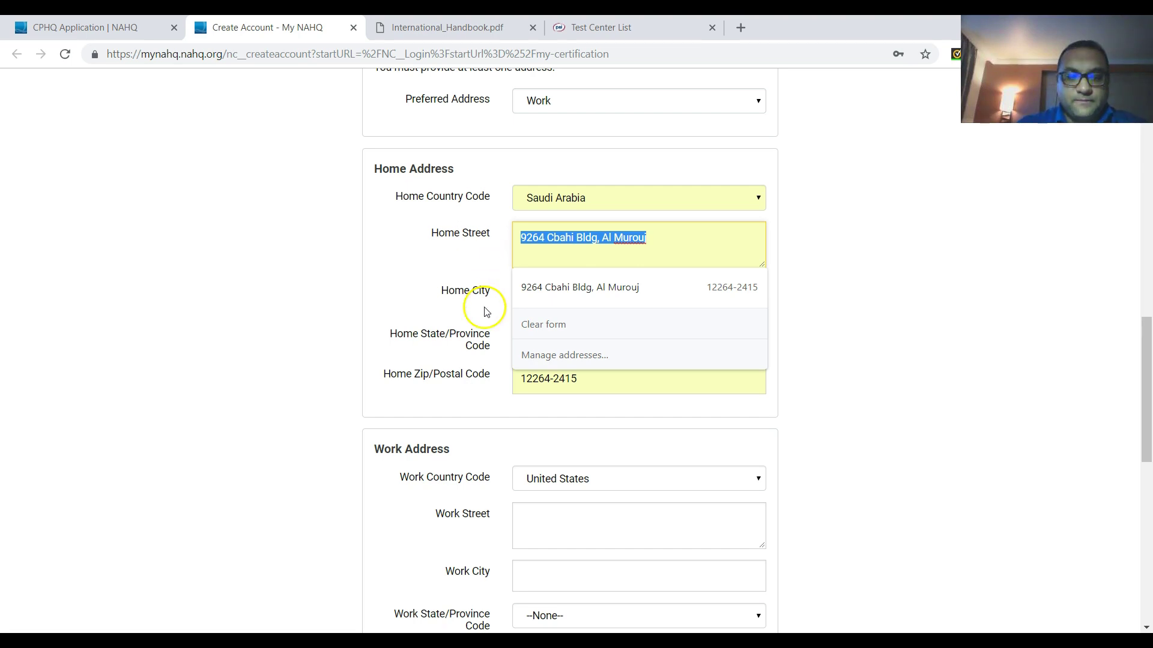
left_click(541, 521)
key("ctrl+v")
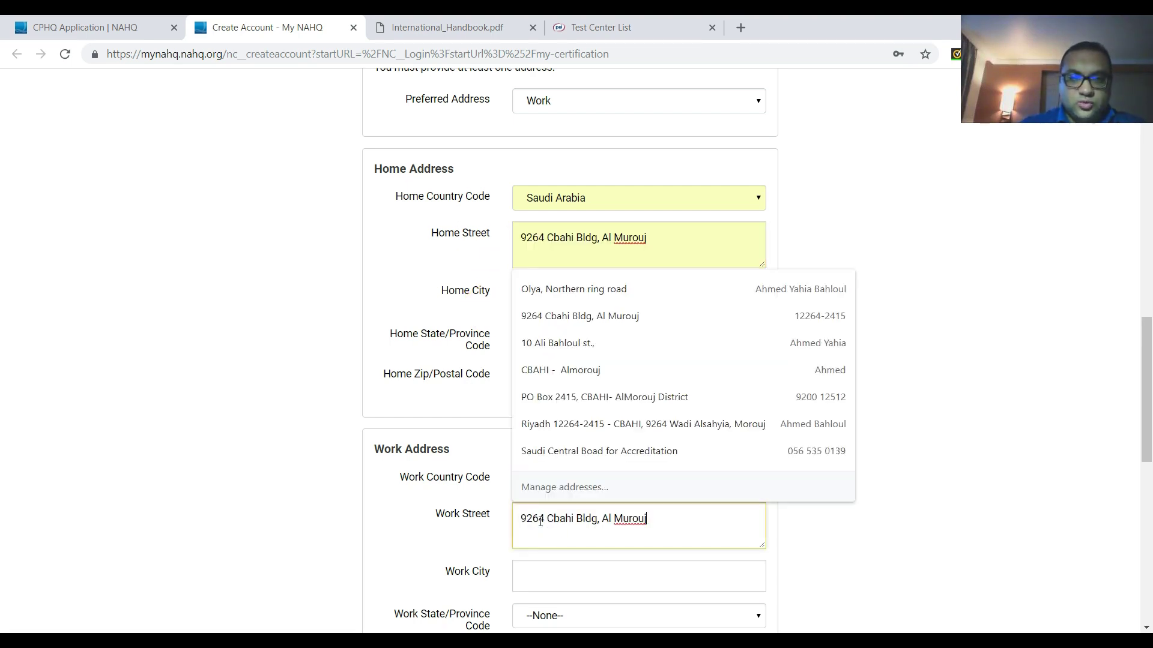
left_click(856, 523)
- Set the work country to Saudi Arabia
left_click(759, 480)
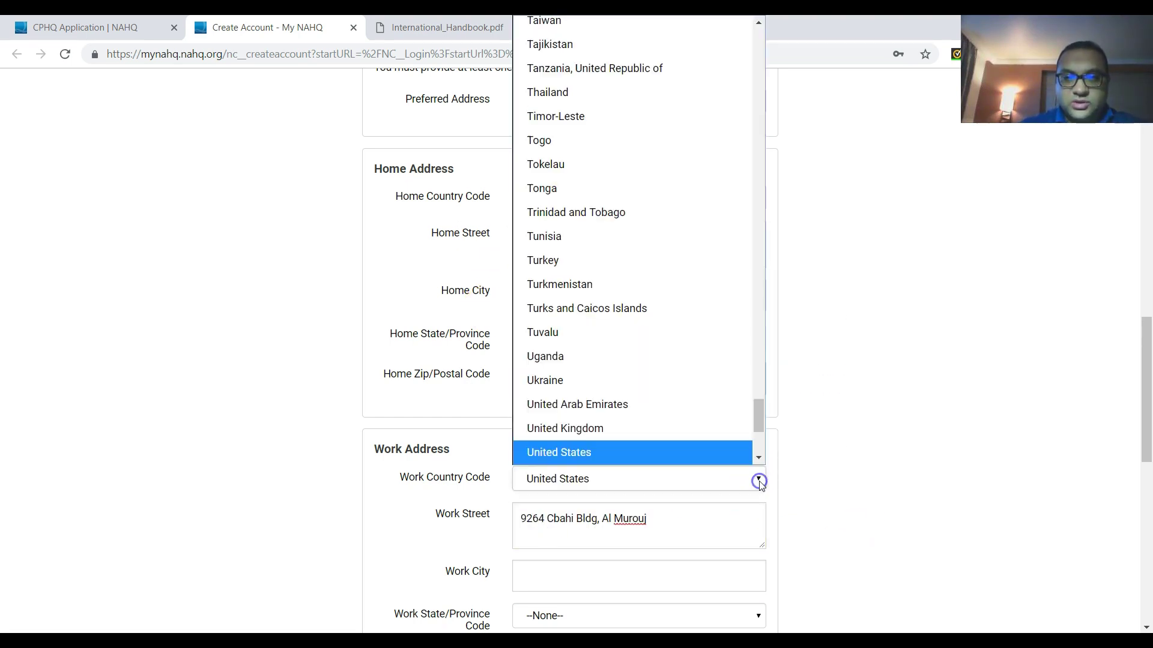
type("saudi")
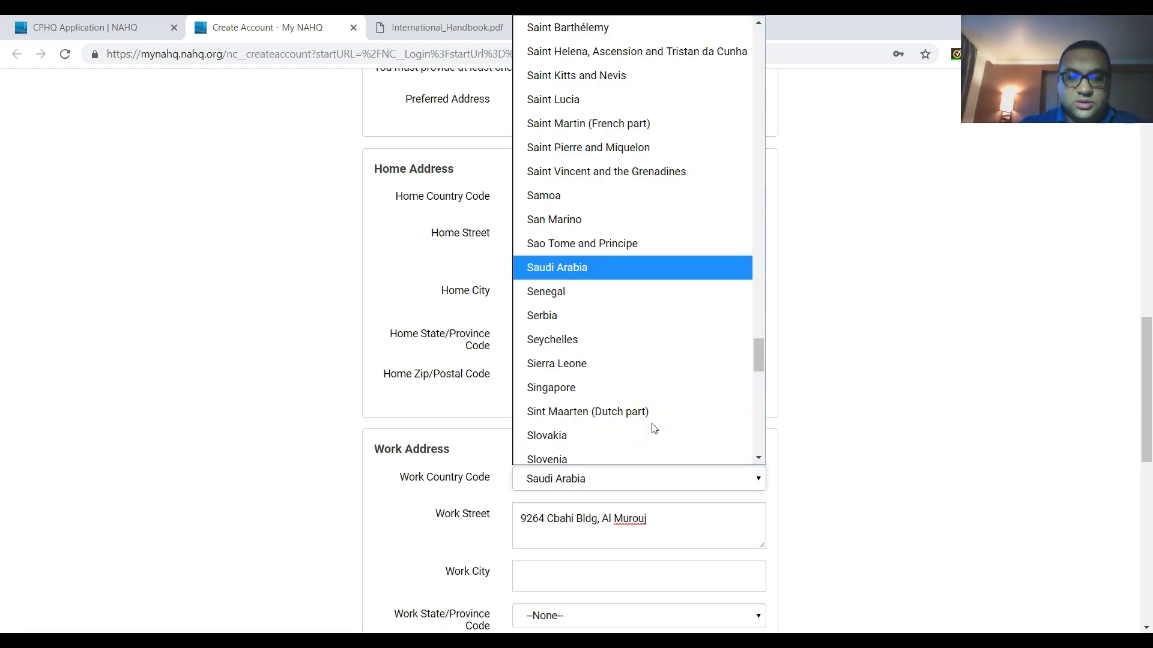
key("Return")
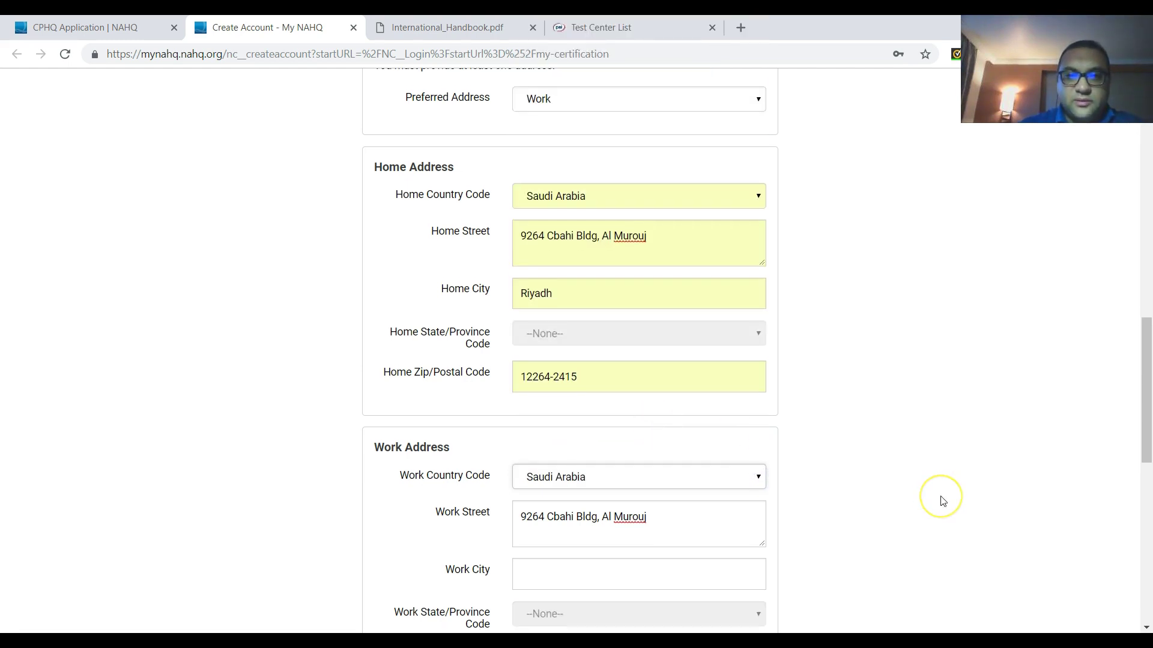
scroll(941, 499, "down", 1)
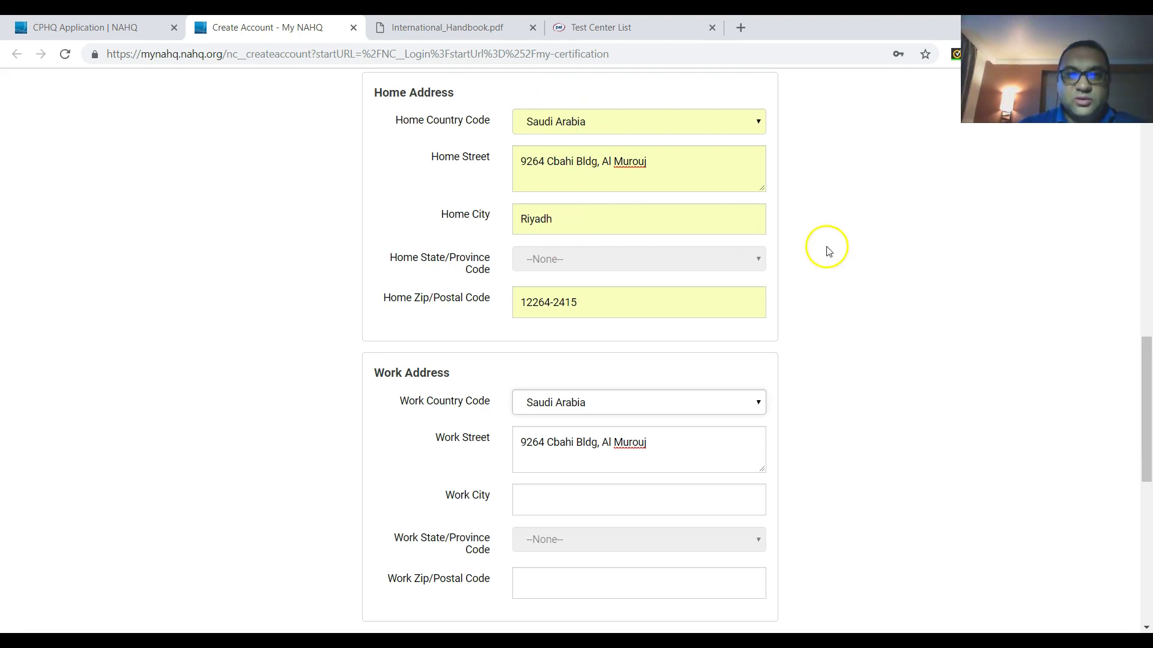
scroll(863, 319, "down", 3)
scroll(862, 319, "down", 2)
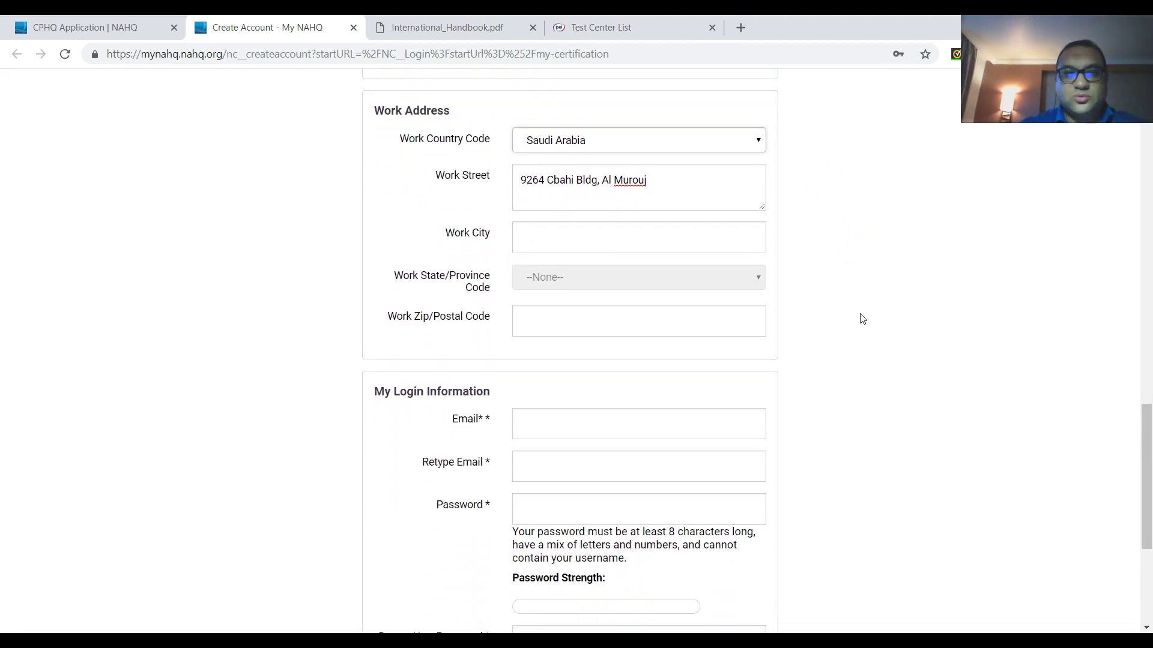
- Enter the same city and postal code as the home address for the work address
left_click(546, 222)
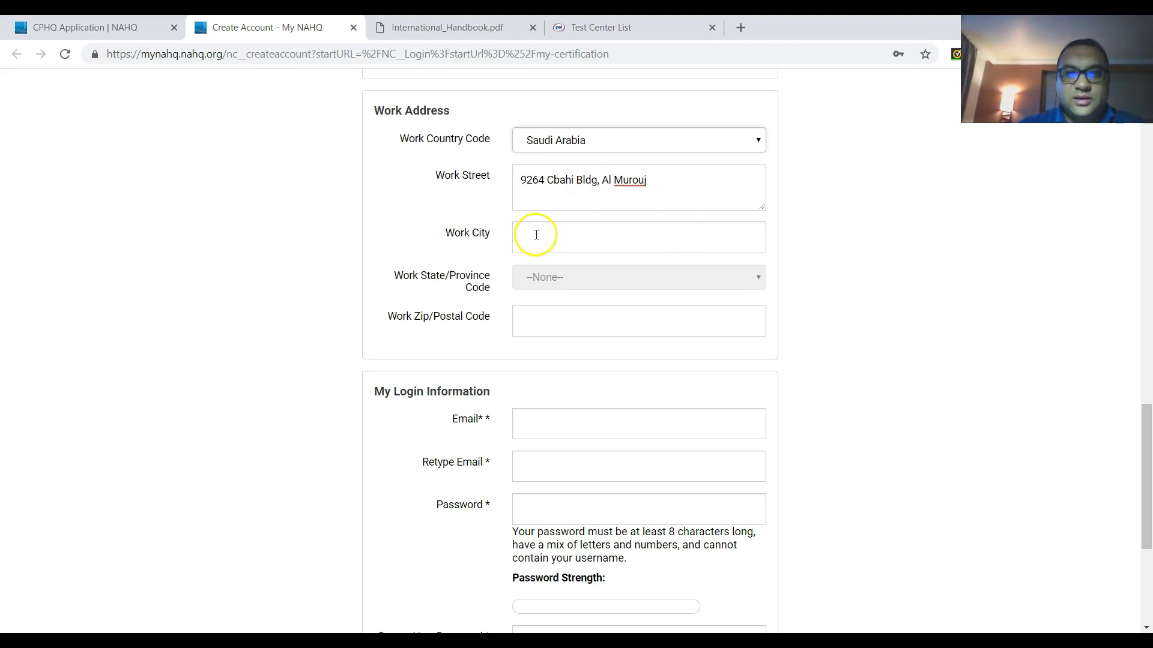
left_click(536, 234)
type("Riy")
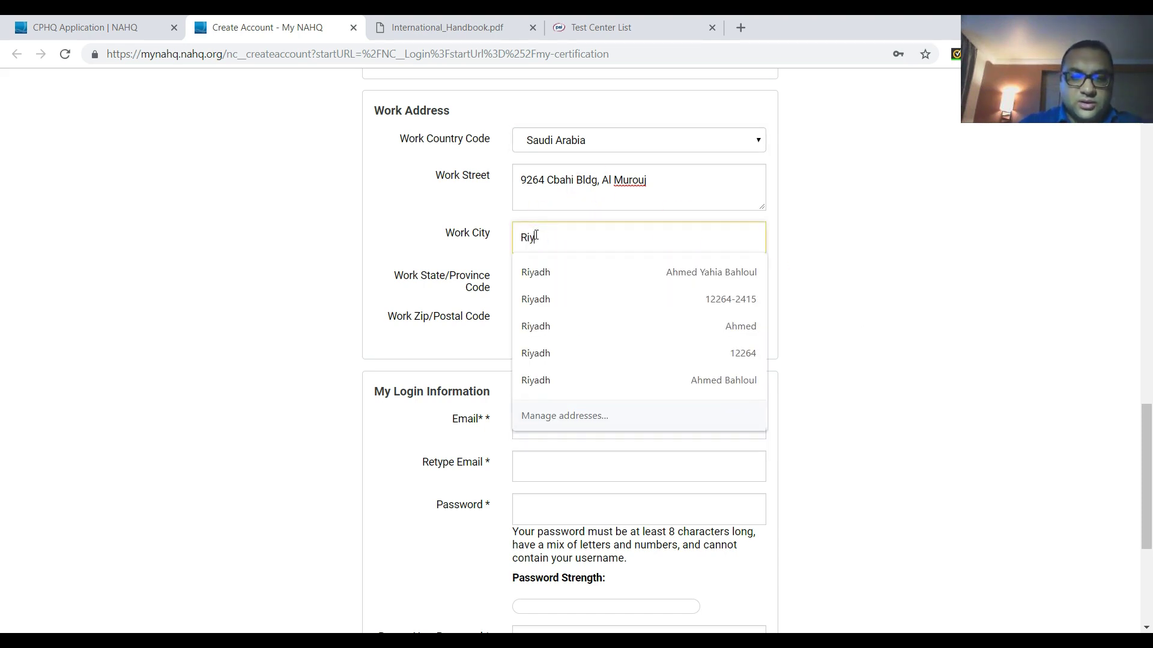
type("adh")
left_click(829, 321)
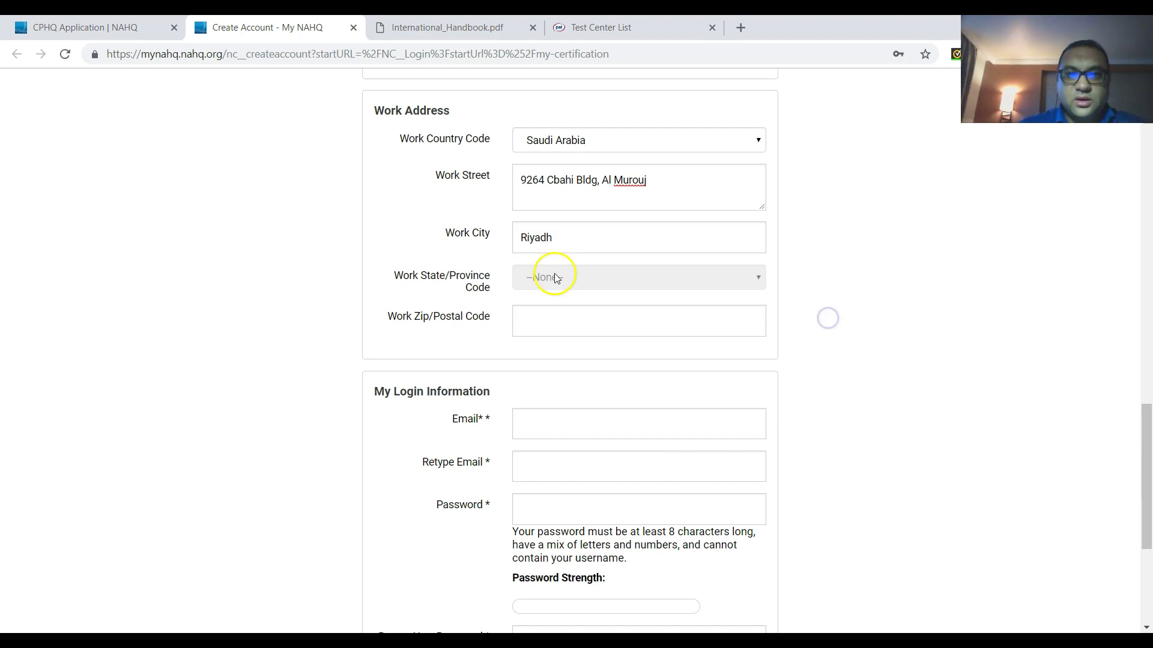
left_click(539, 330)
type("122")
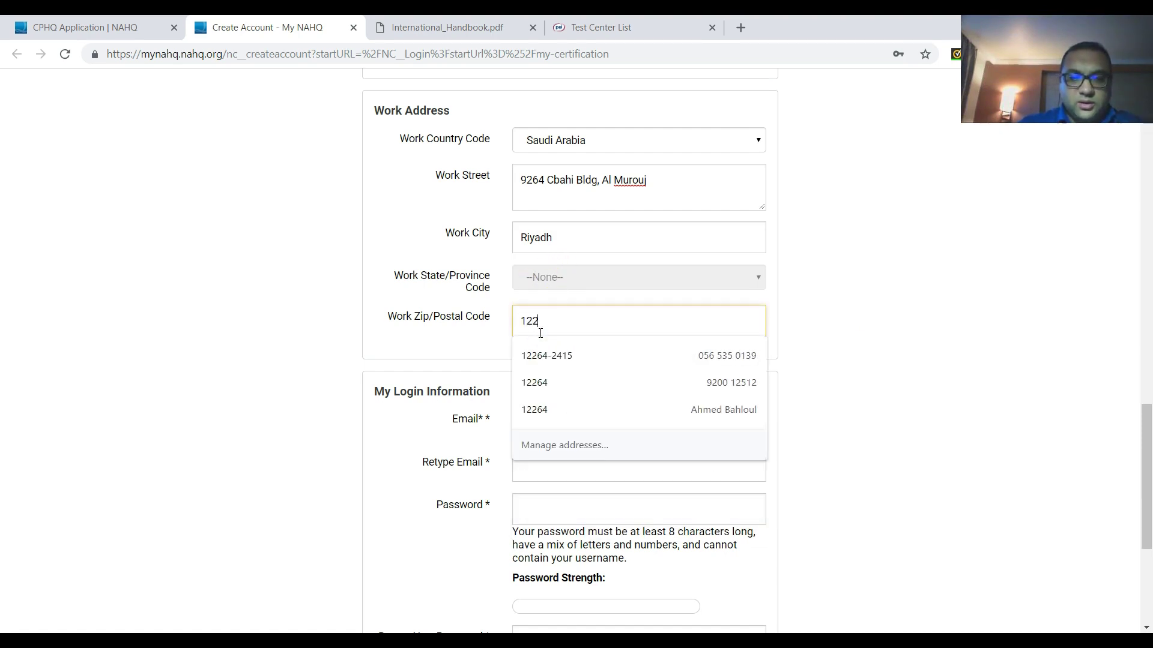
type("64-2415")
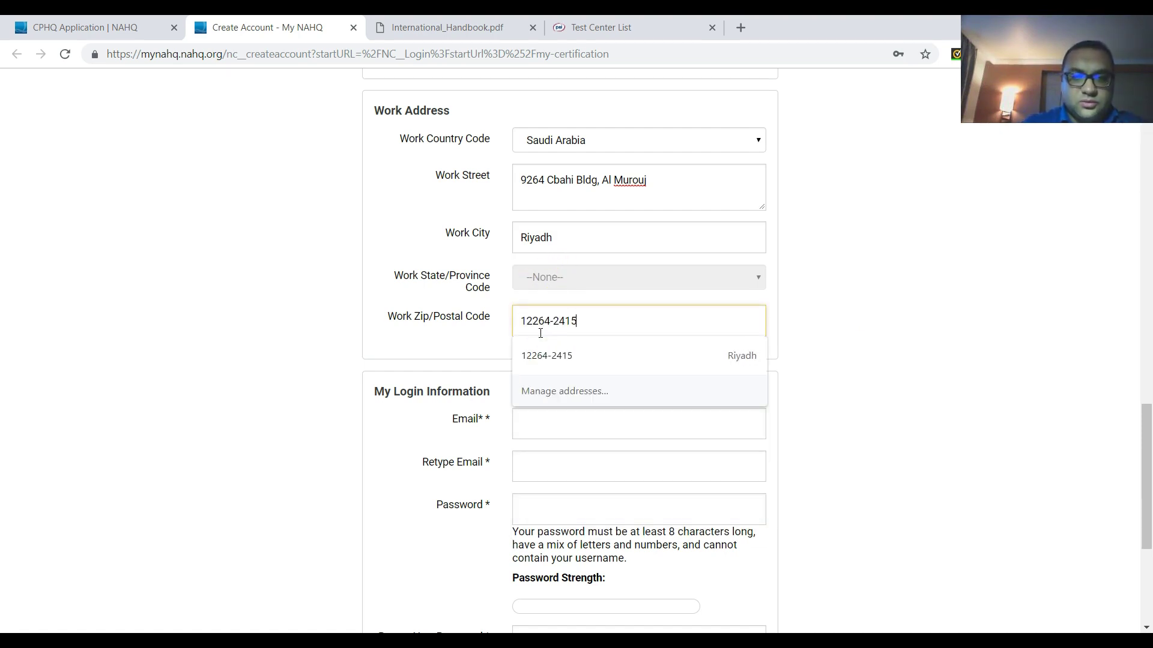
left_click(865, 321)
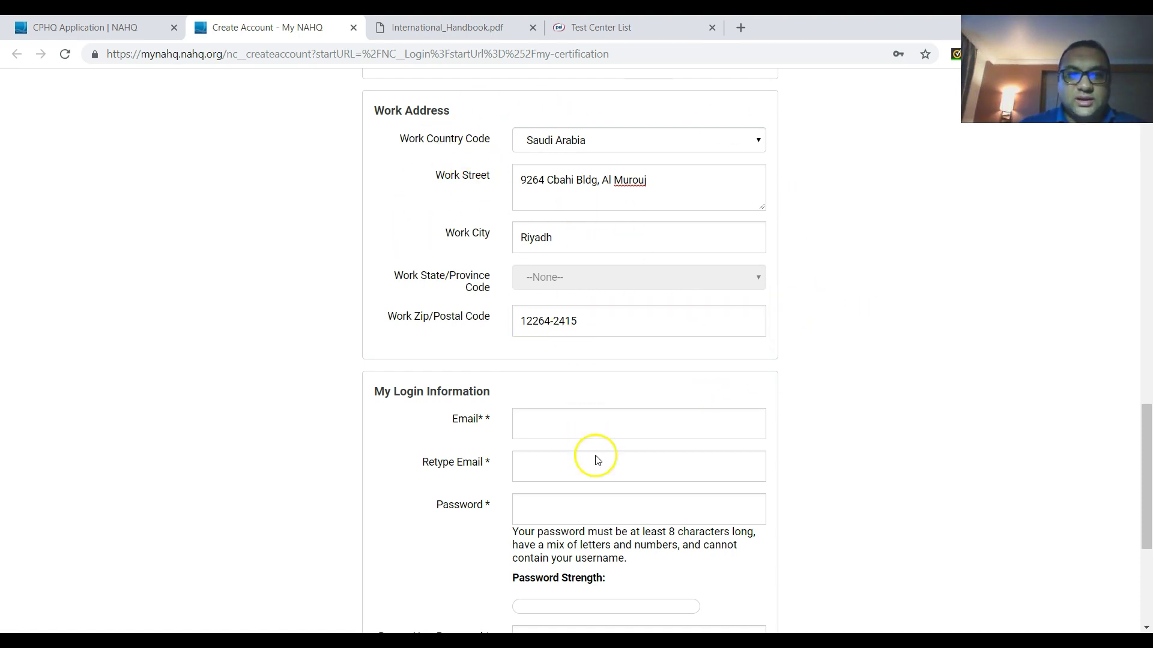
- Fill both e-mail fields from the saved address and enter the account password
scroll(598, 461, "down", 3)
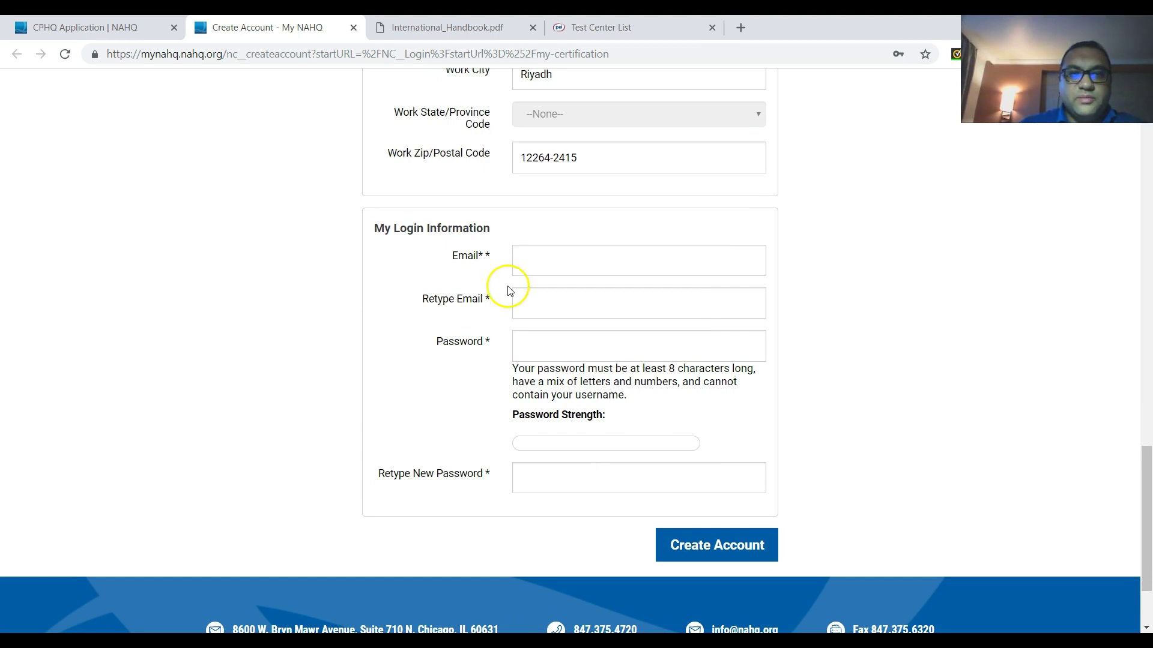
left_click(555, 258)
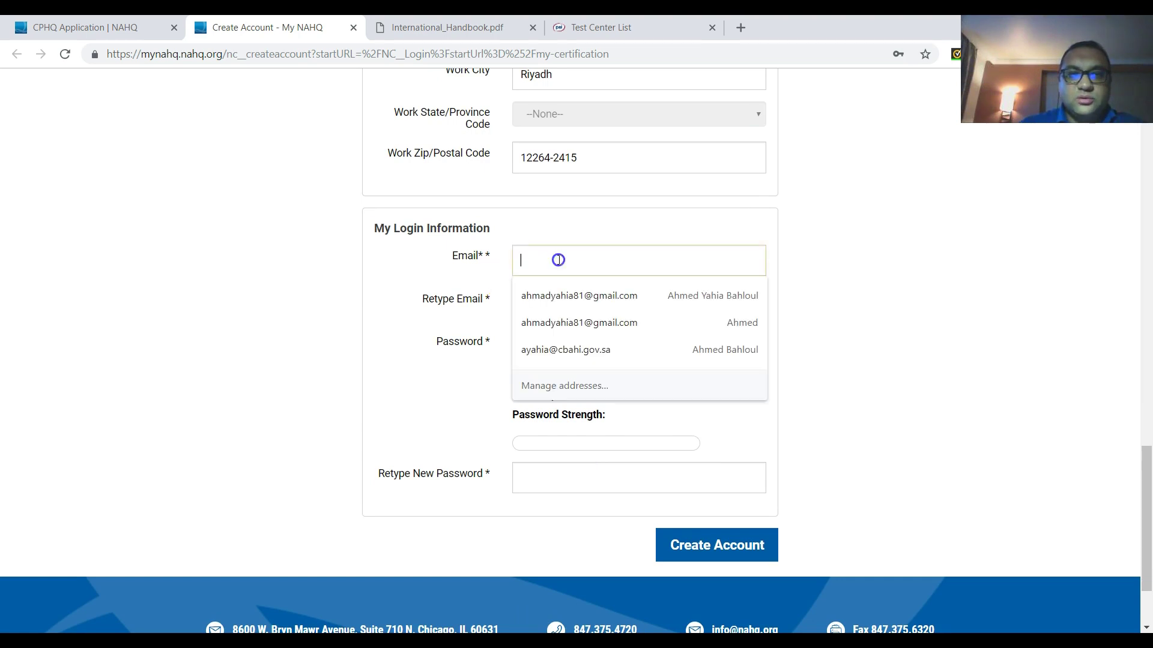
left_click(598, 300)
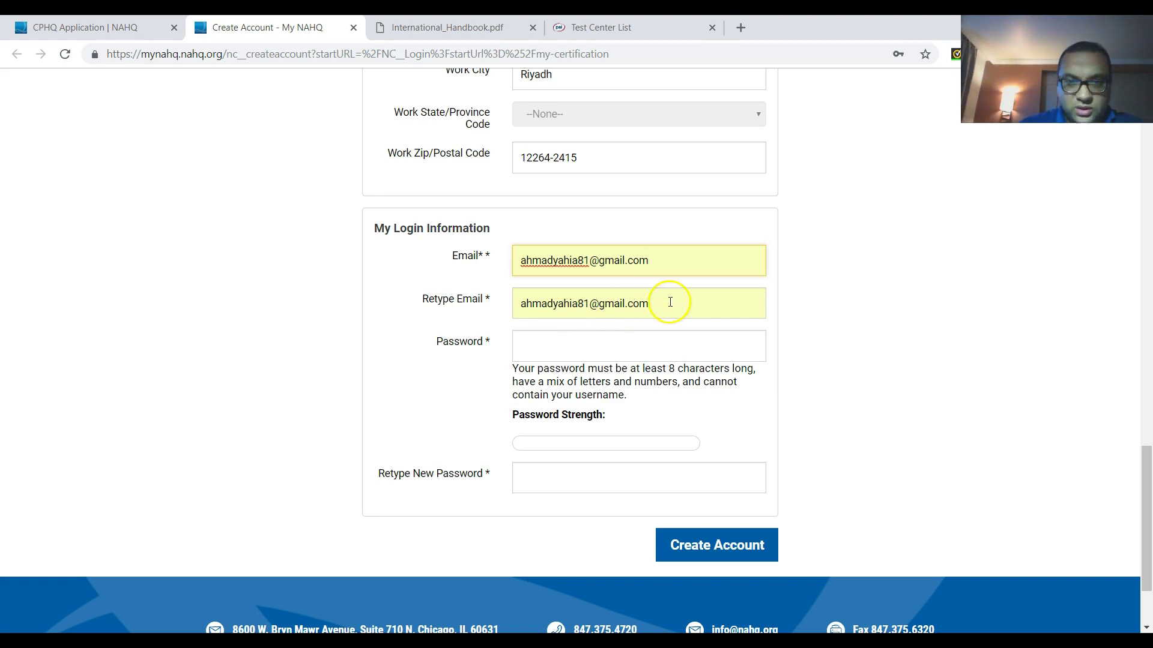
left_click(556, 353)
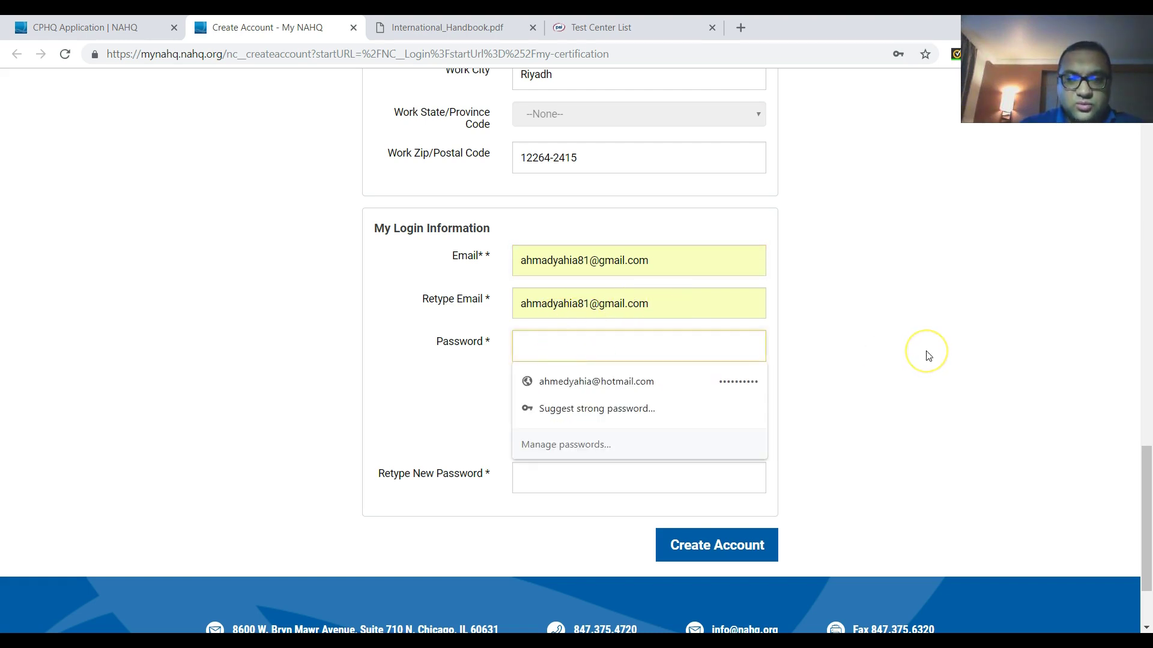
type("•••••")
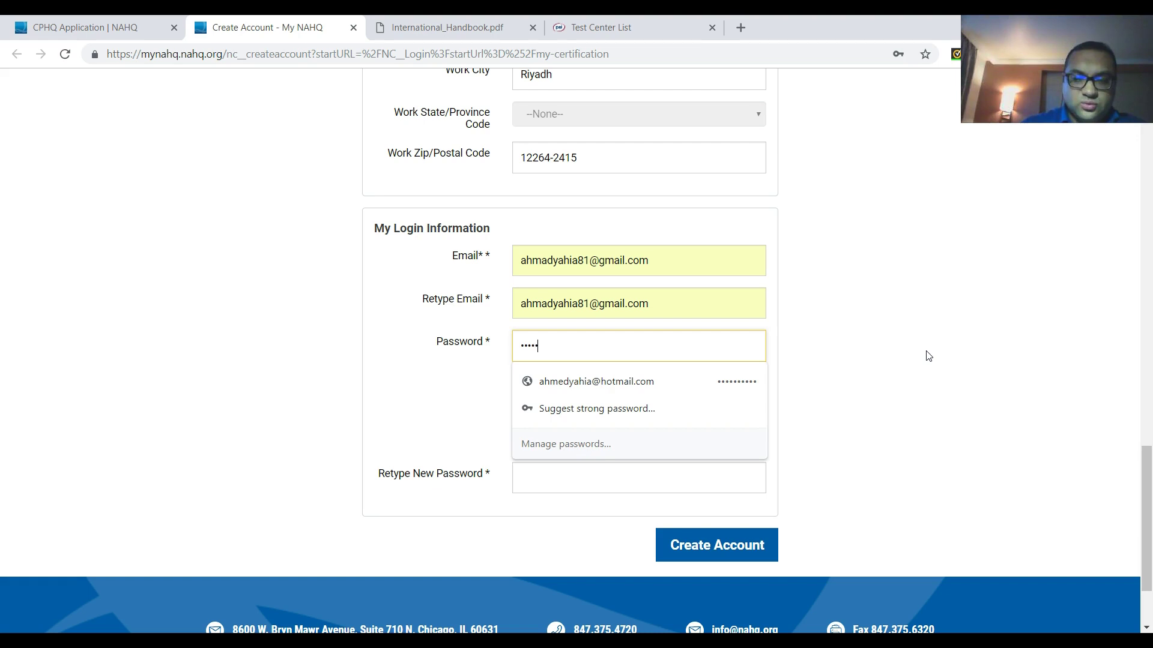
type("•••••")
- Retype the password and submit with Create Account
scroll(780, 354, "down", 2)
left_click(598, 362)
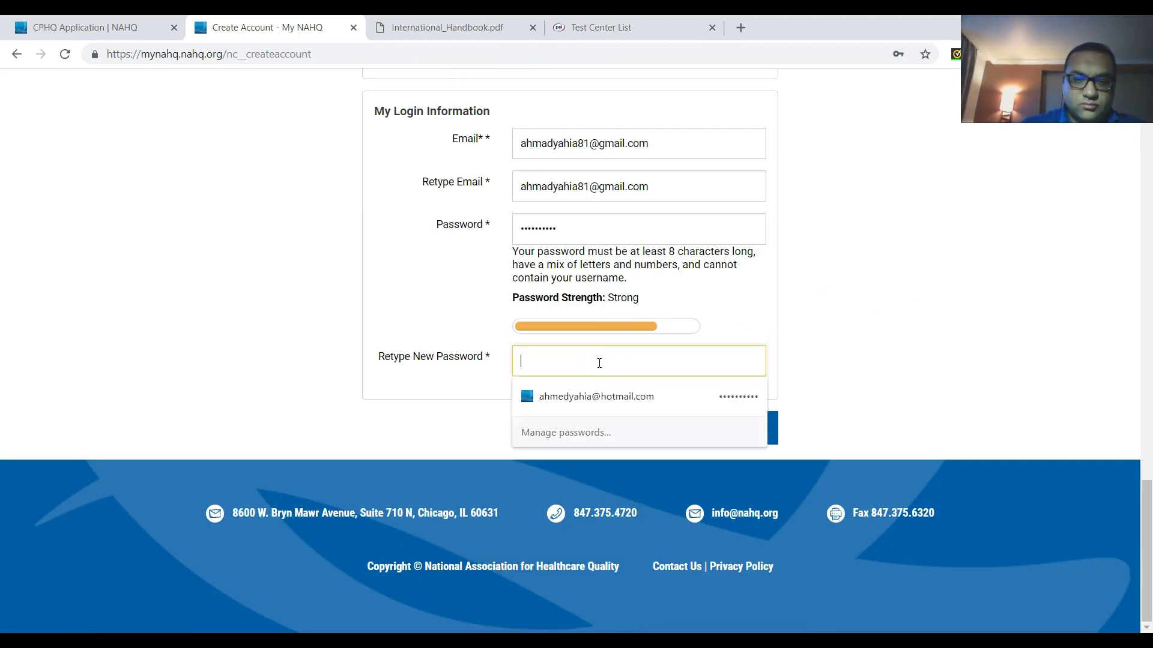
type("•••")
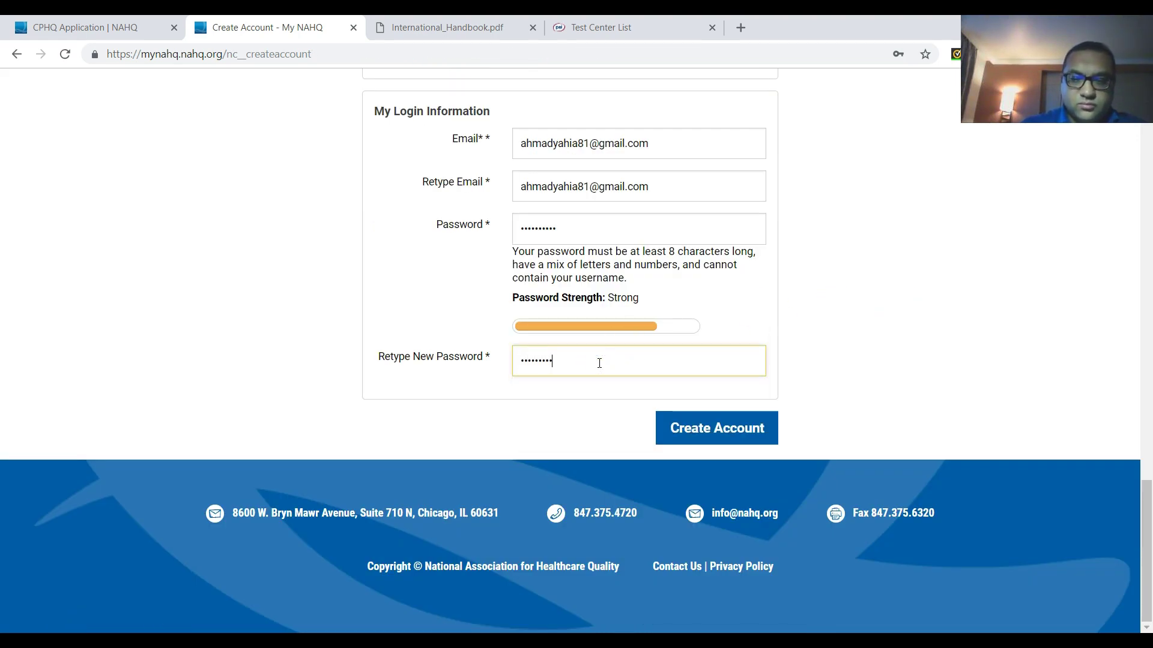
left_click(710, 423)
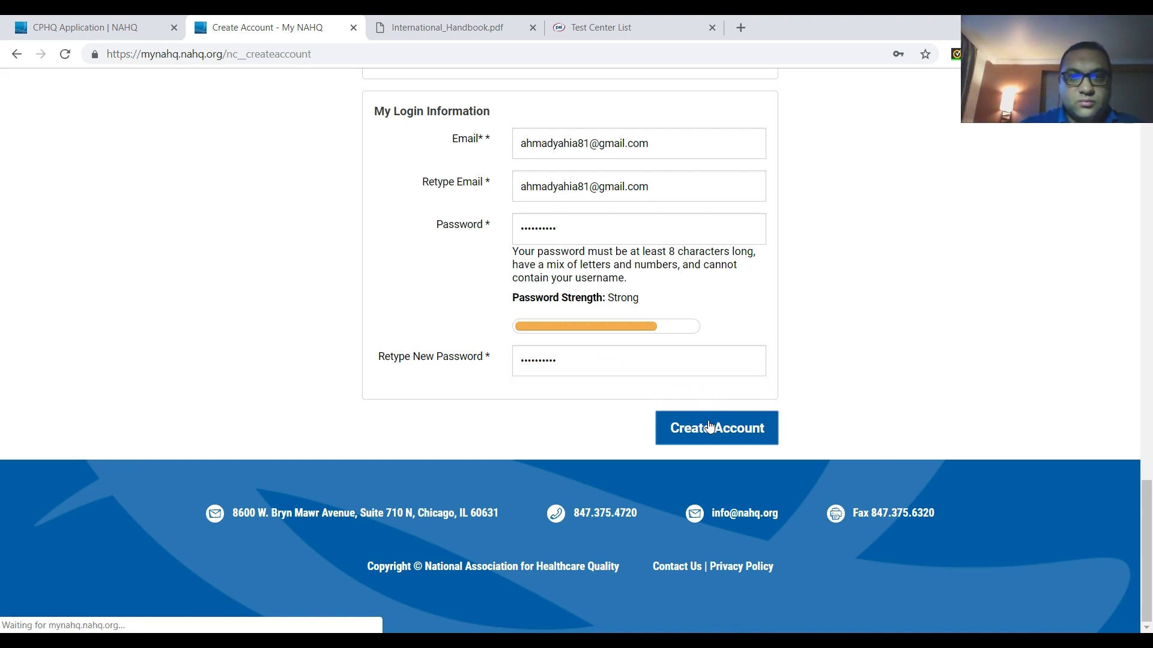
- Clear and re-enter the password confirmation
left_click(540, 359)
left_click_drag(581, 360, 458, 368)
key("BackSpace")
type("••")
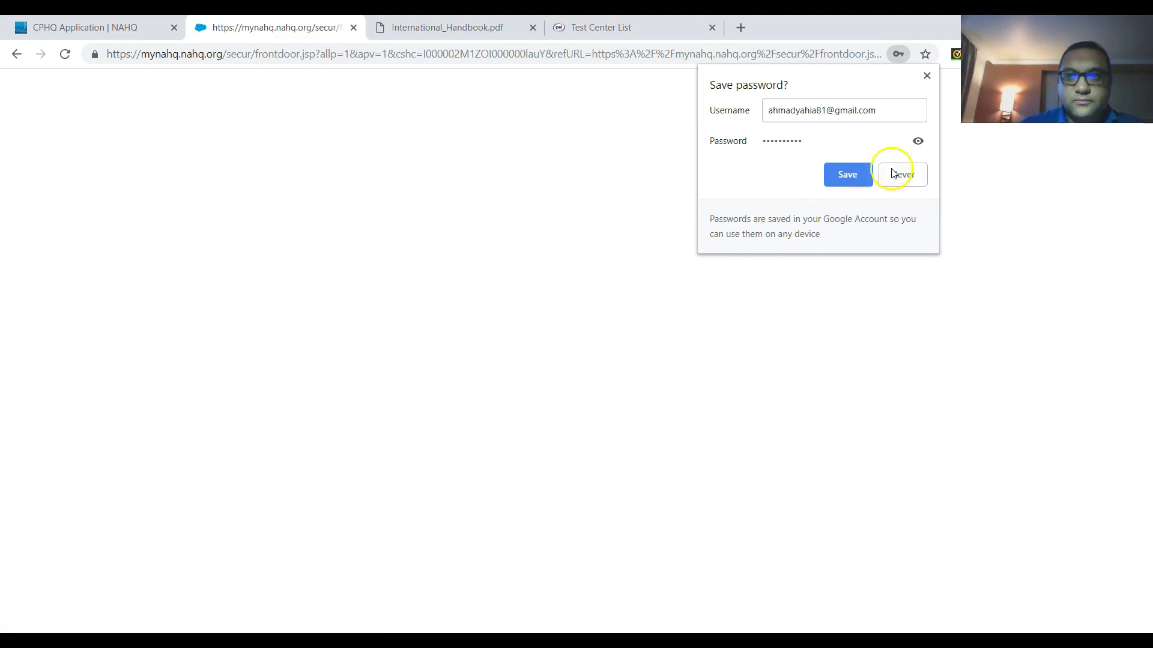
- Decline Chrome's password save, then choose Enroll Now on My Certification
left_click(899, 174)
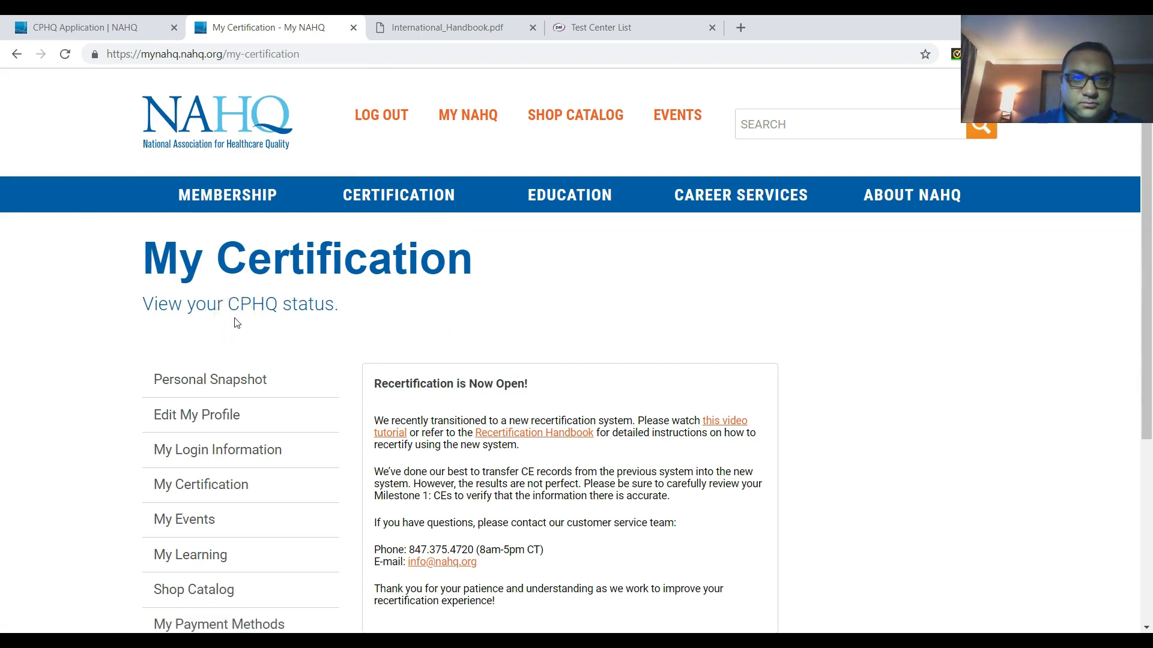
scroll(236, 324, "down", 2)
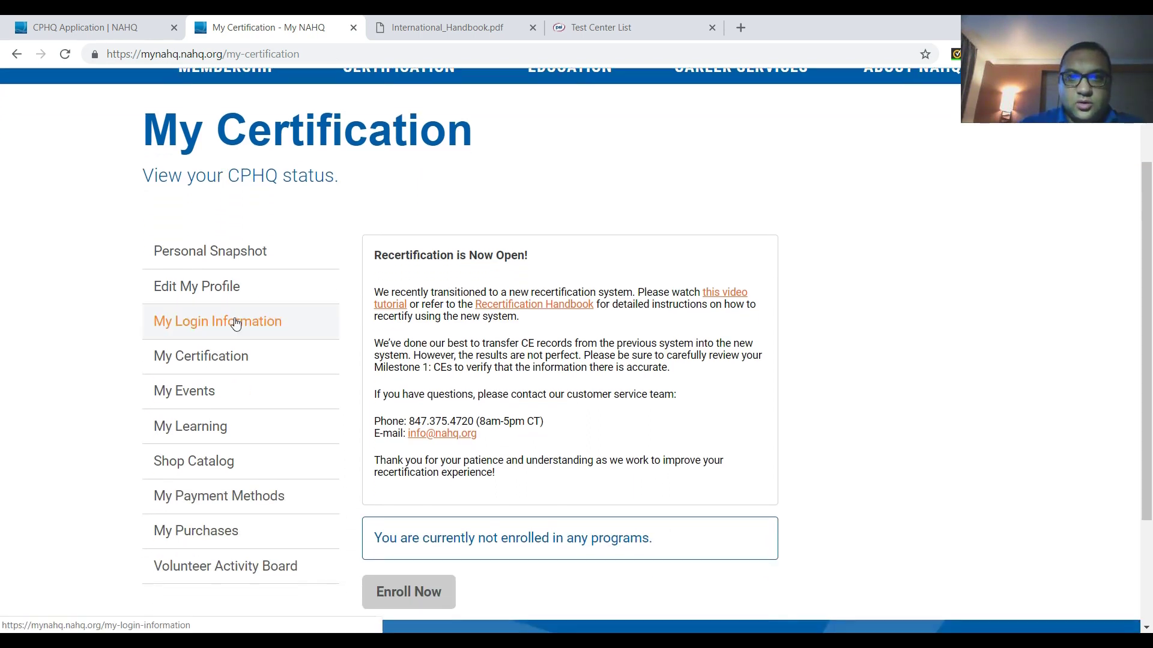
scroll(236, 323, "down", 1)
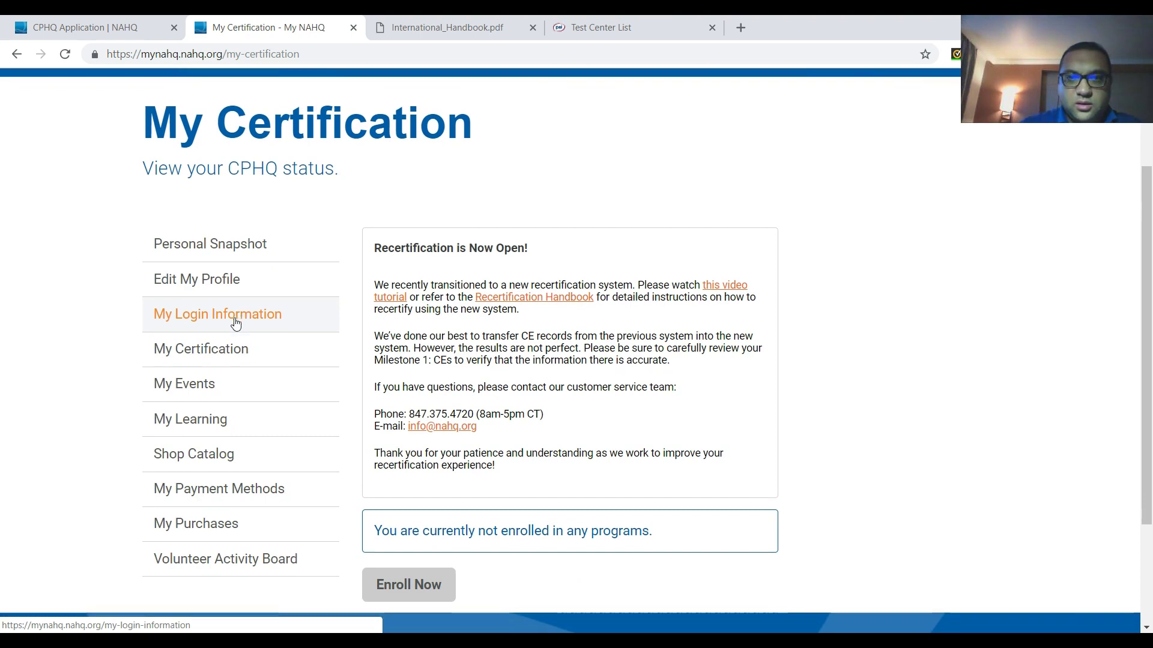
scroll(236, 324, "down", 2)
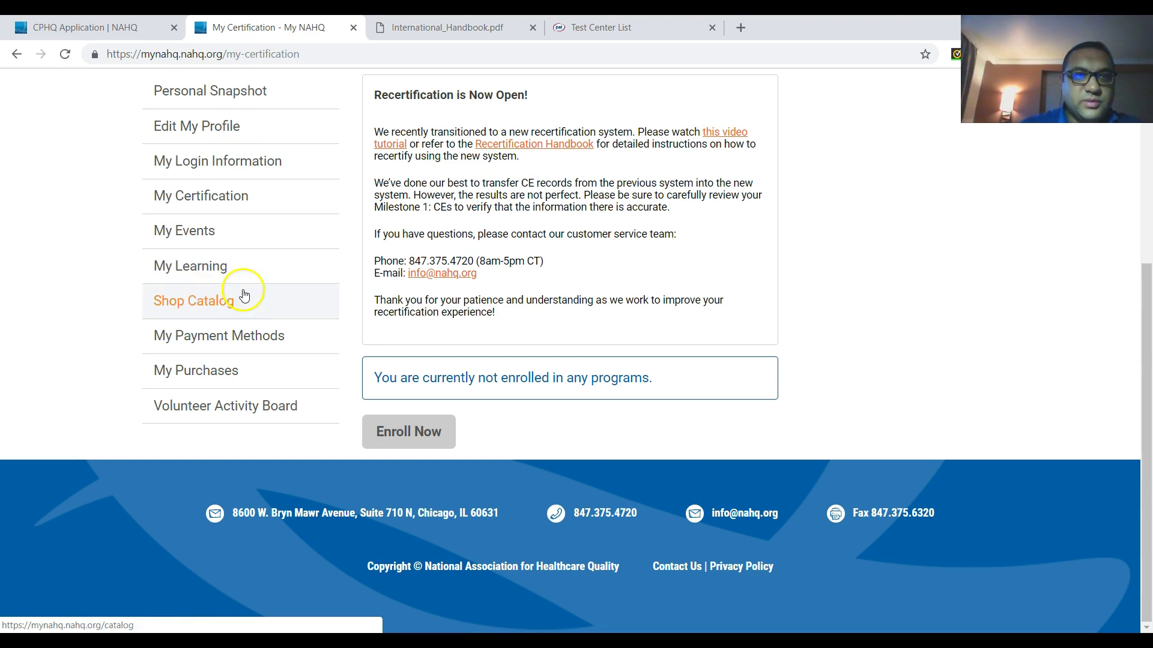
left_click(413, 427)
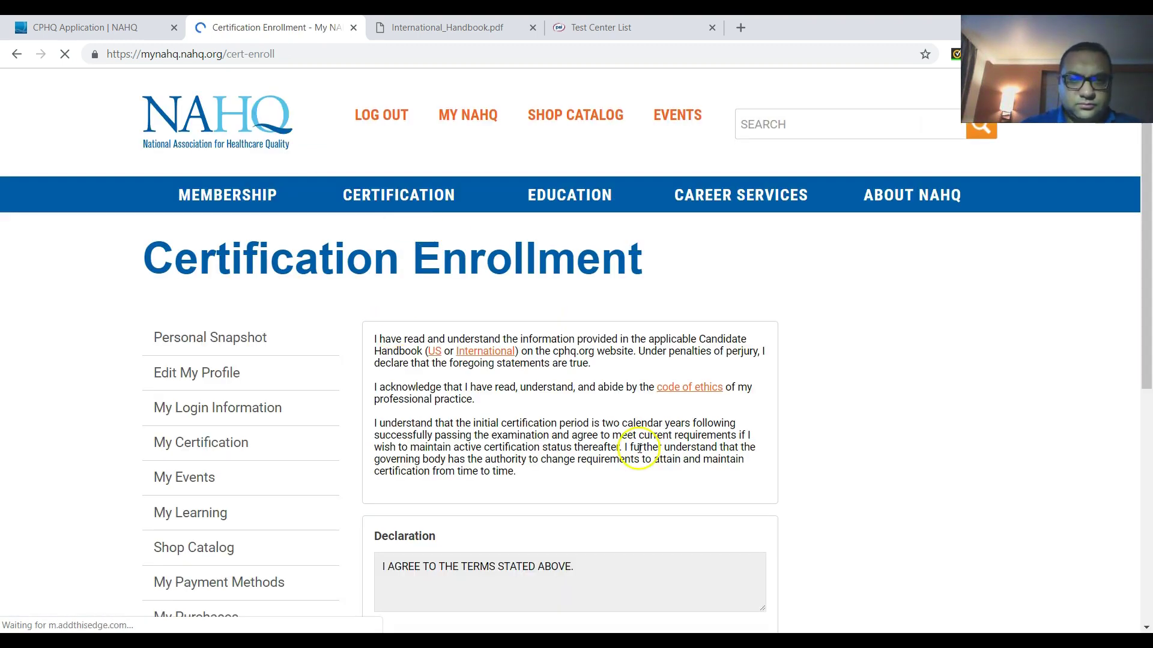
- Agree to the declaration and proceed as a CPHQ International Candidate
scroll(640, 452, "down", 1)
scroll(639, 452, "down", 2)
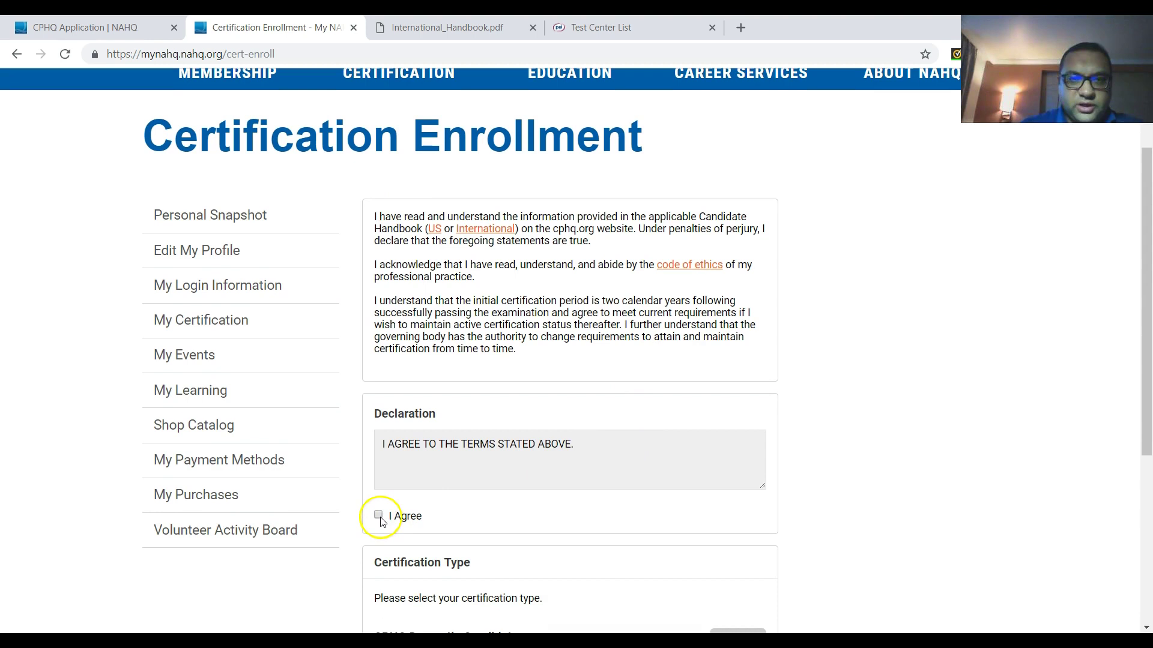
scroll(686, 472, "down", 5)
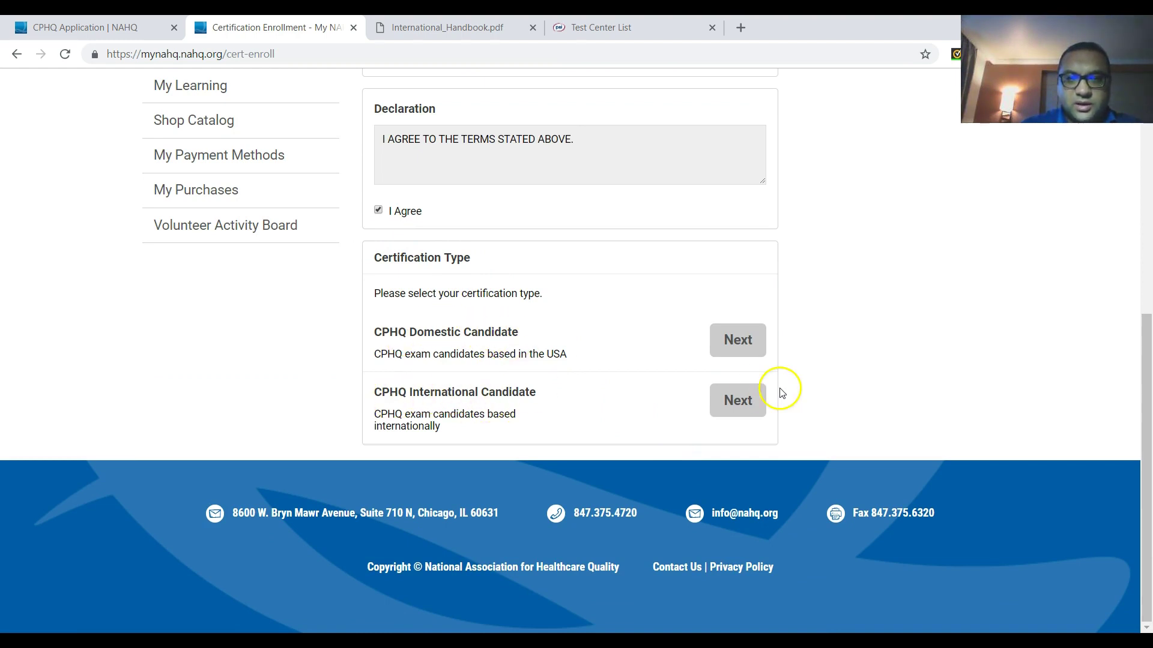
left_click(738, 400)
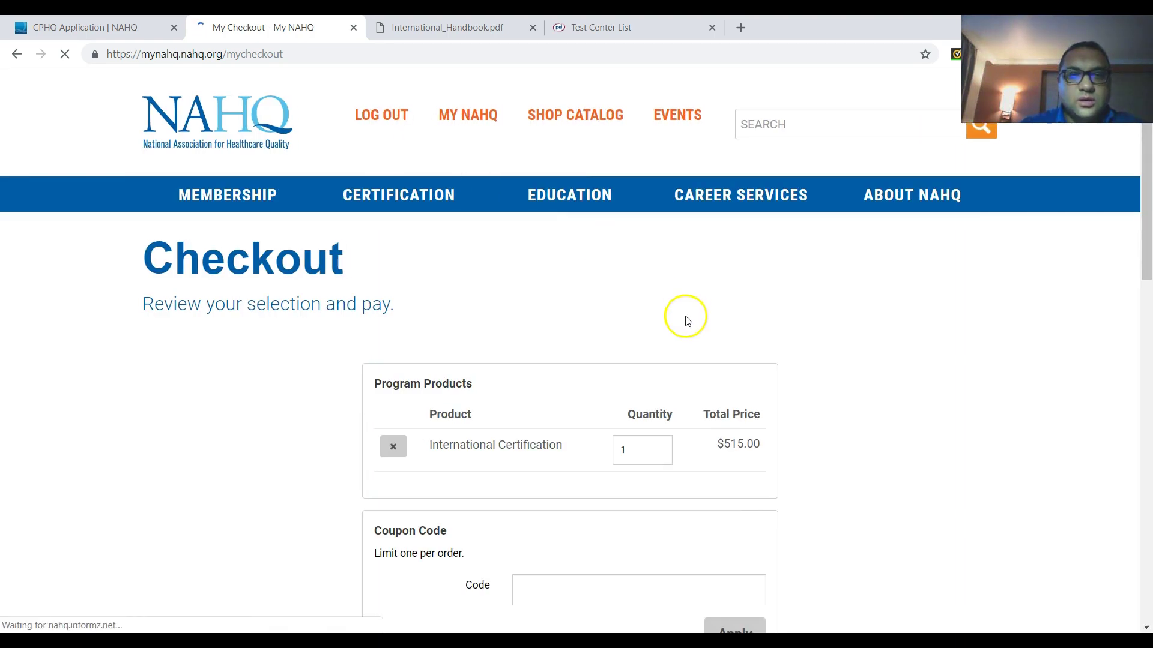
- Scroll down the Checkout page to the Pay Now - Credit Card payment and card fields
scroll(966, 443, "down", 3)
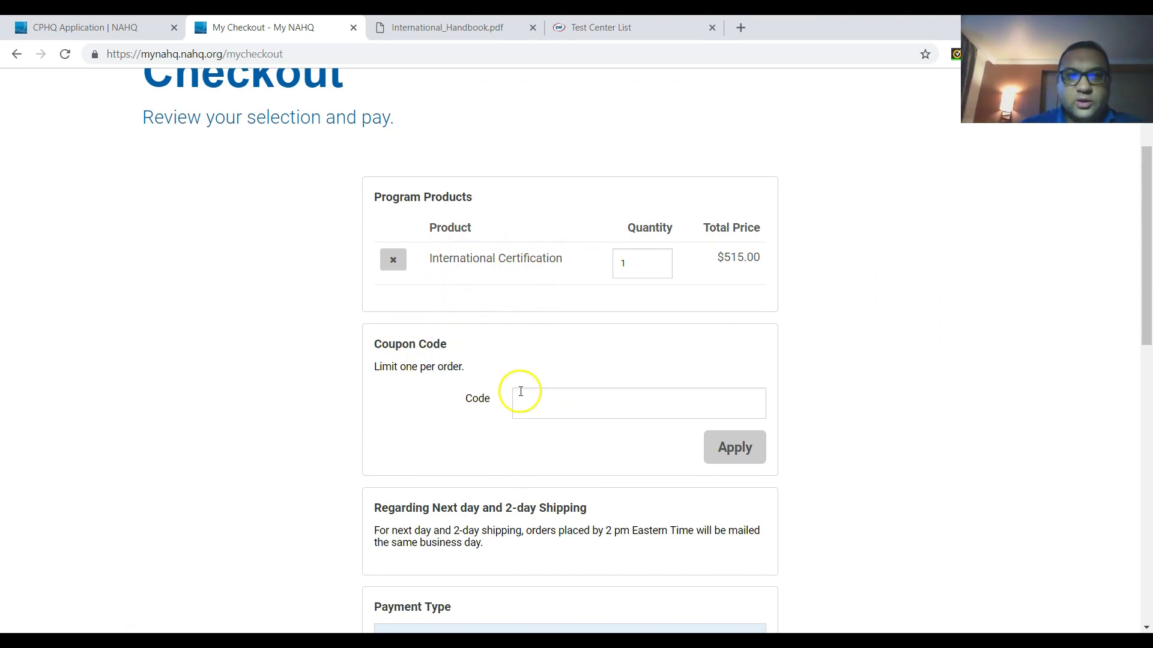
scroll(316, 450, "down", 5)
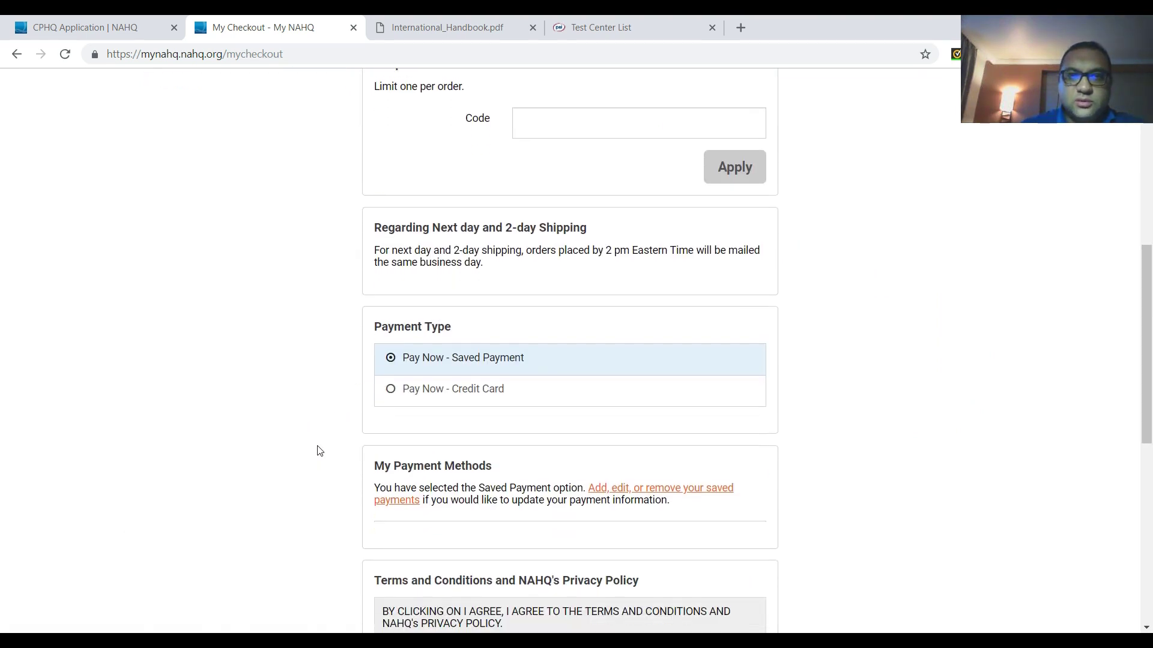
scroll(320, 451, "down", 3)
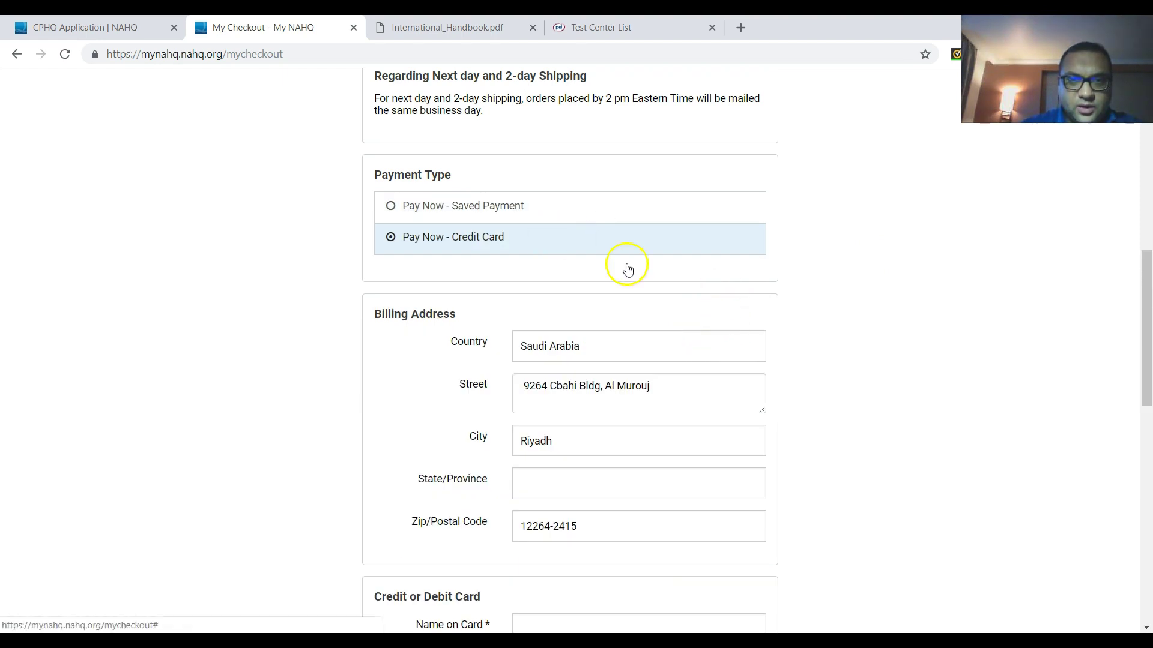
- Click into the Name on Card and Security Code fields
scroll(713, 327, "down", 3)
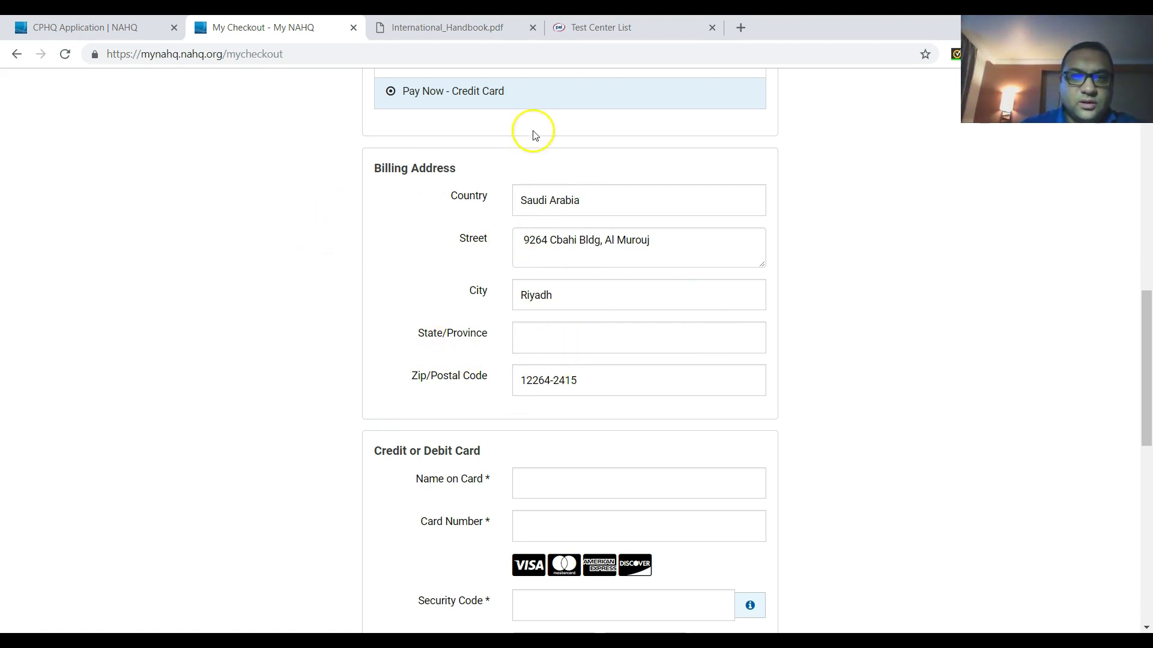
scroll(402, 236, "down", 1)
scroll(402, 236, "down", 1)
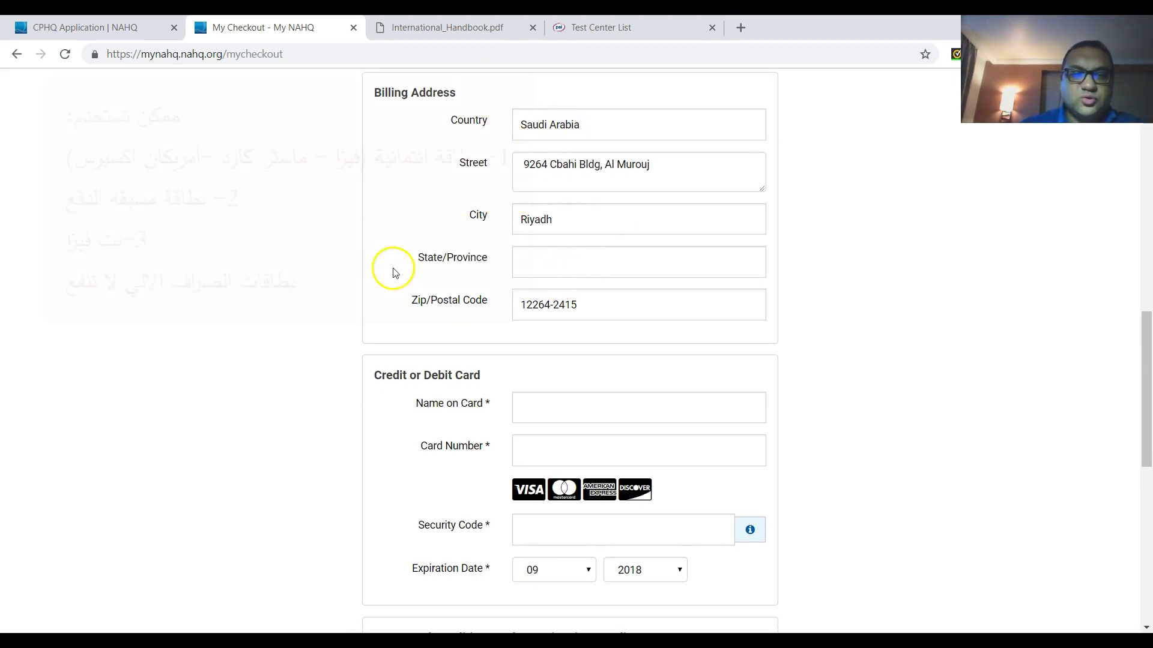
scroll(368, 438, "down", 2)
left_click(546, 307)
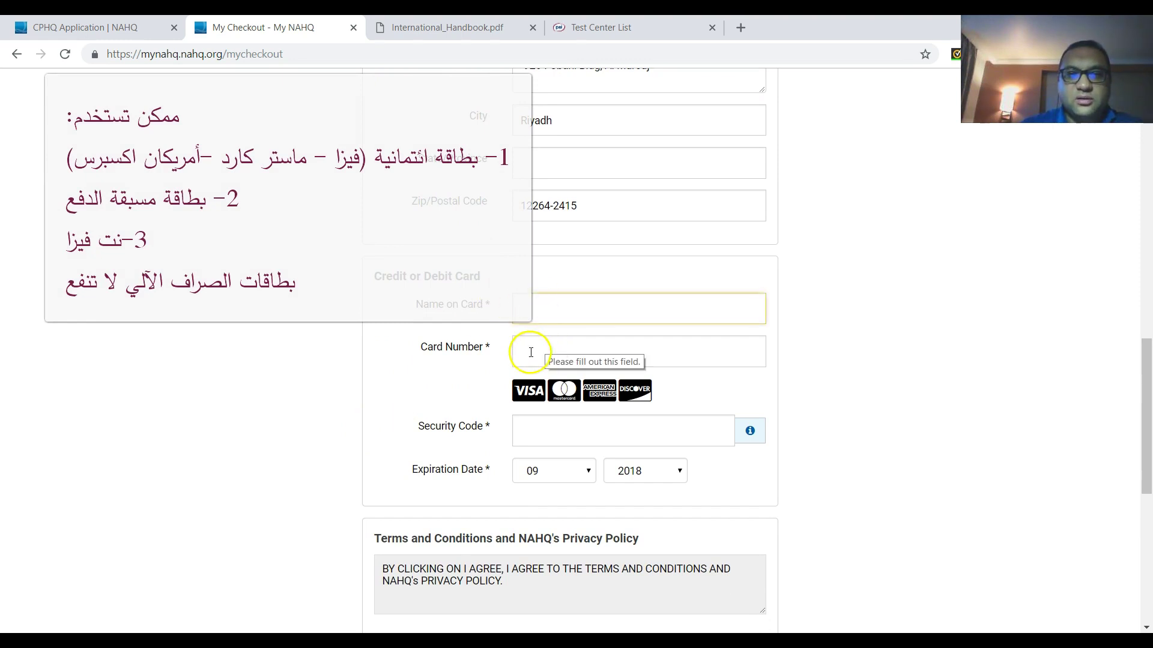
left_click(527, 433)
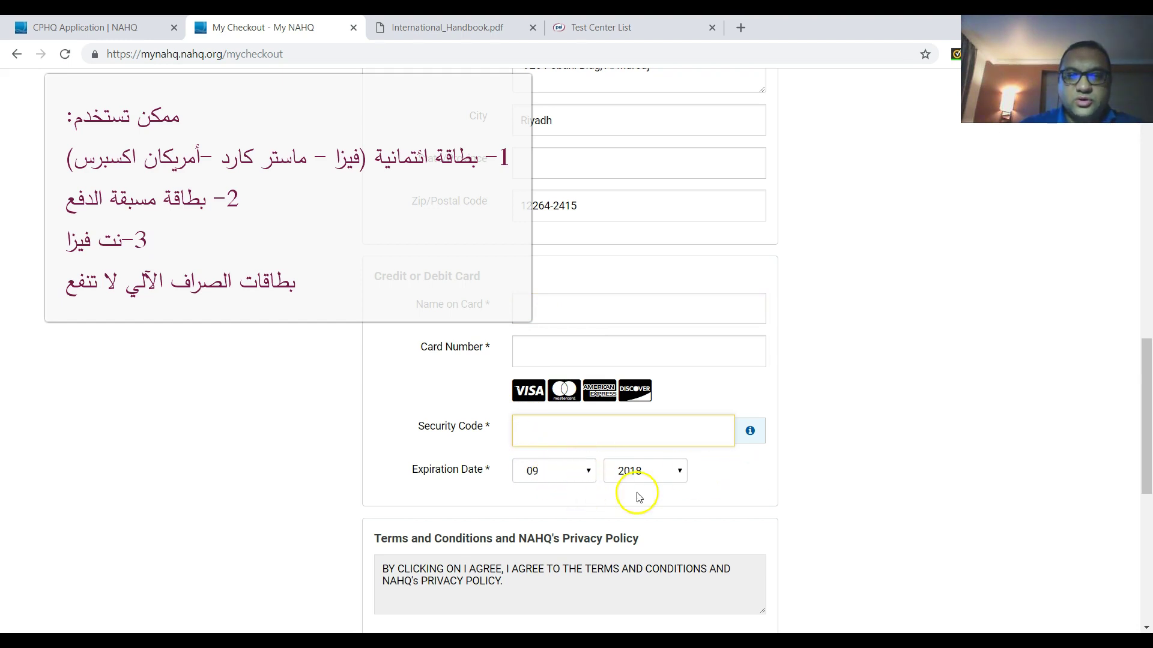
- Accept the terms and privacy policy, with the grand total at $515.00
scroll(898, 461, "down", 5)
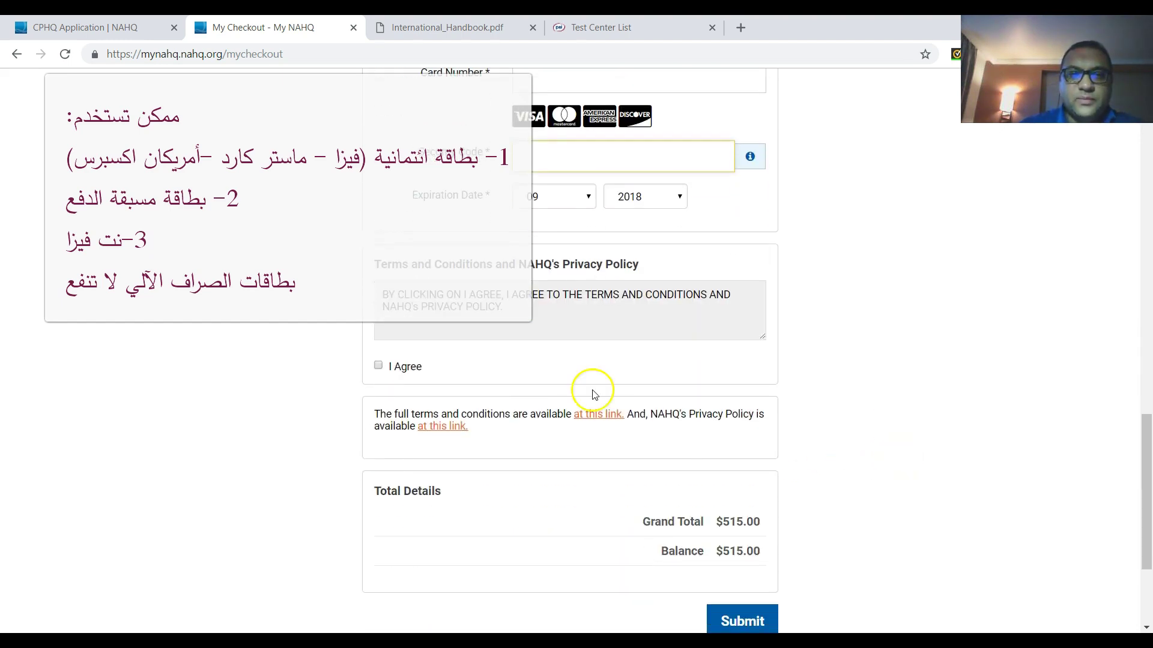
left_click(378, 365)
scroll(538, 390, "down", 2)
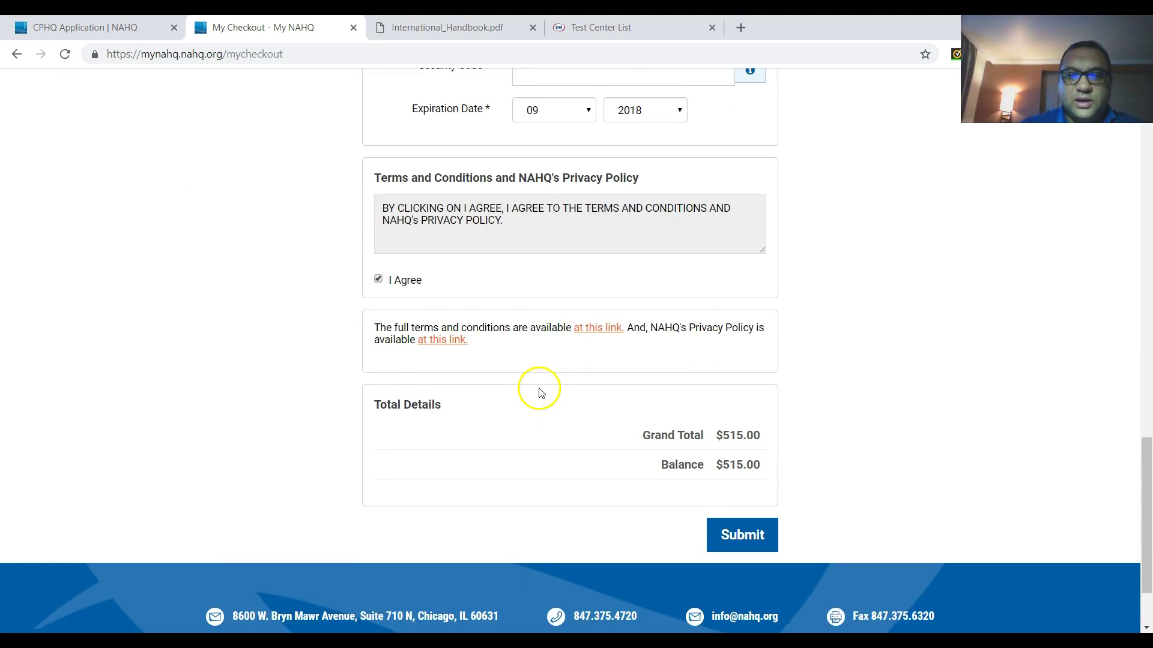
scroll(538, 390, "down", 1)
scroll(858, 228, "up", 14)
scroll(860, 228, "up", 7)
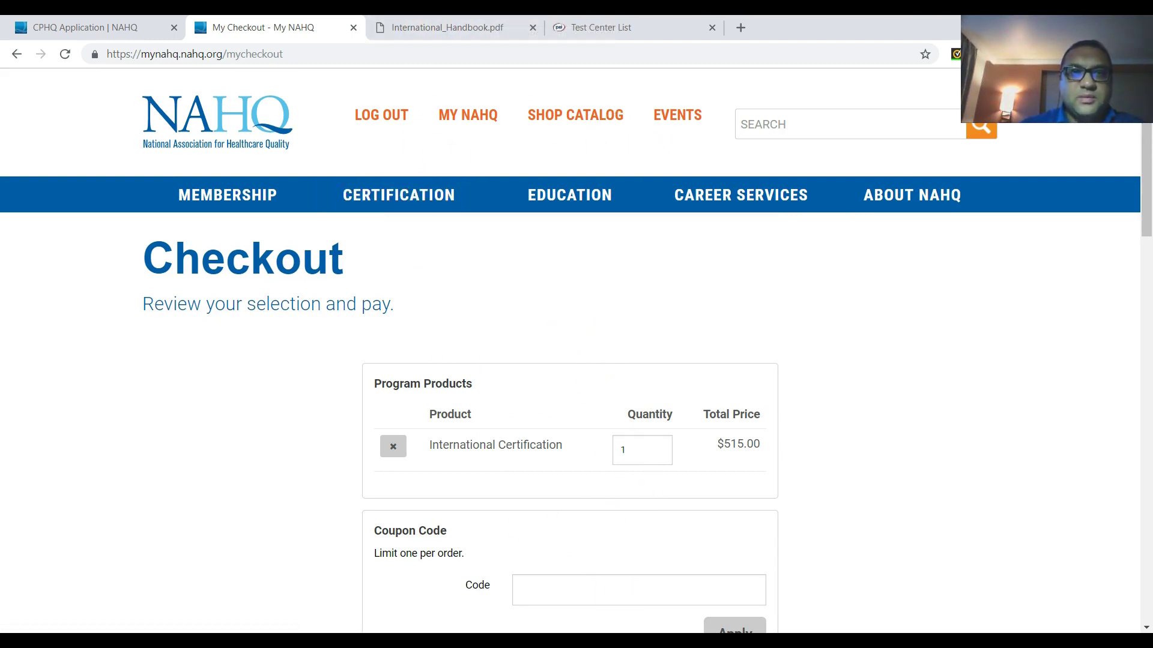
- In International_Handbook.pdf, bring up page 12's exam windows and application periods under Applying for and Scheduling an Examination
left_click(471, 25)
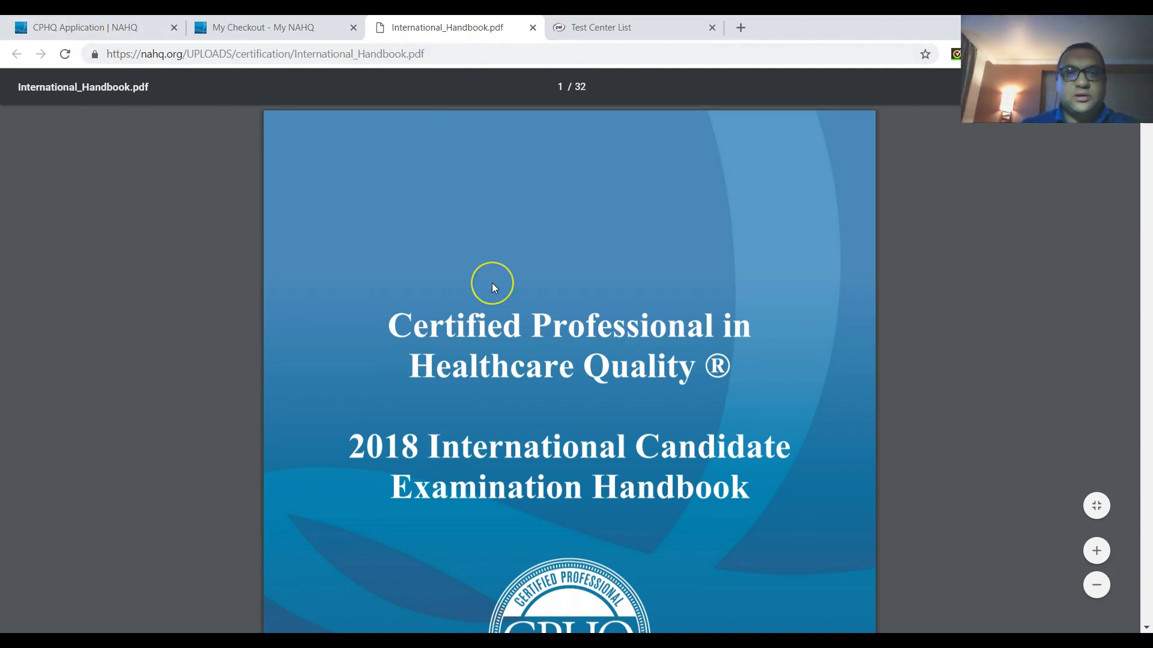
scroll(491, 288, "down", 8)
scroll(492, 282, "down", 20)
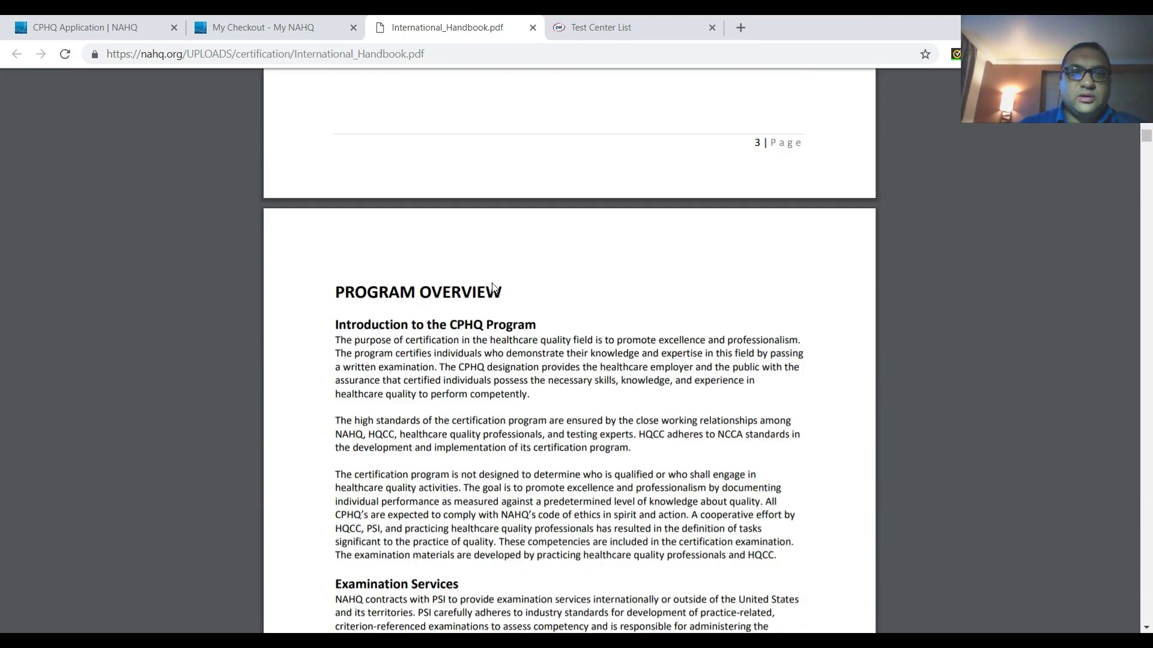
scroll(494, 287, "down", 20)
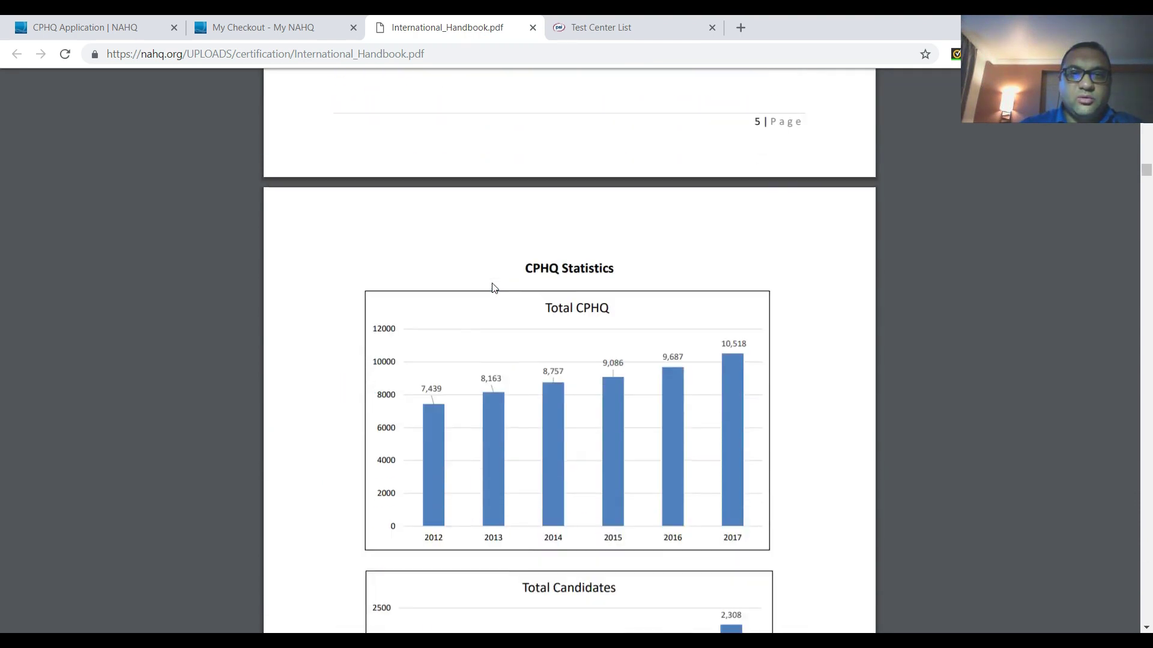
scroll(493, 288, "down", 20)
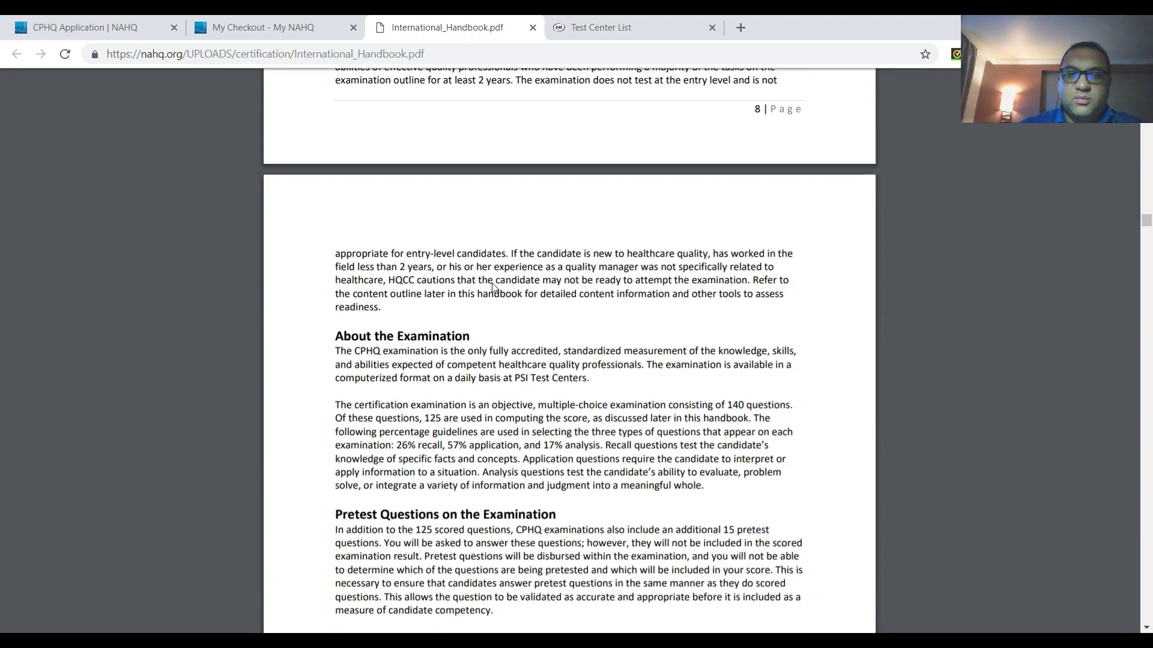
scroll(578, 430, "down", 20)
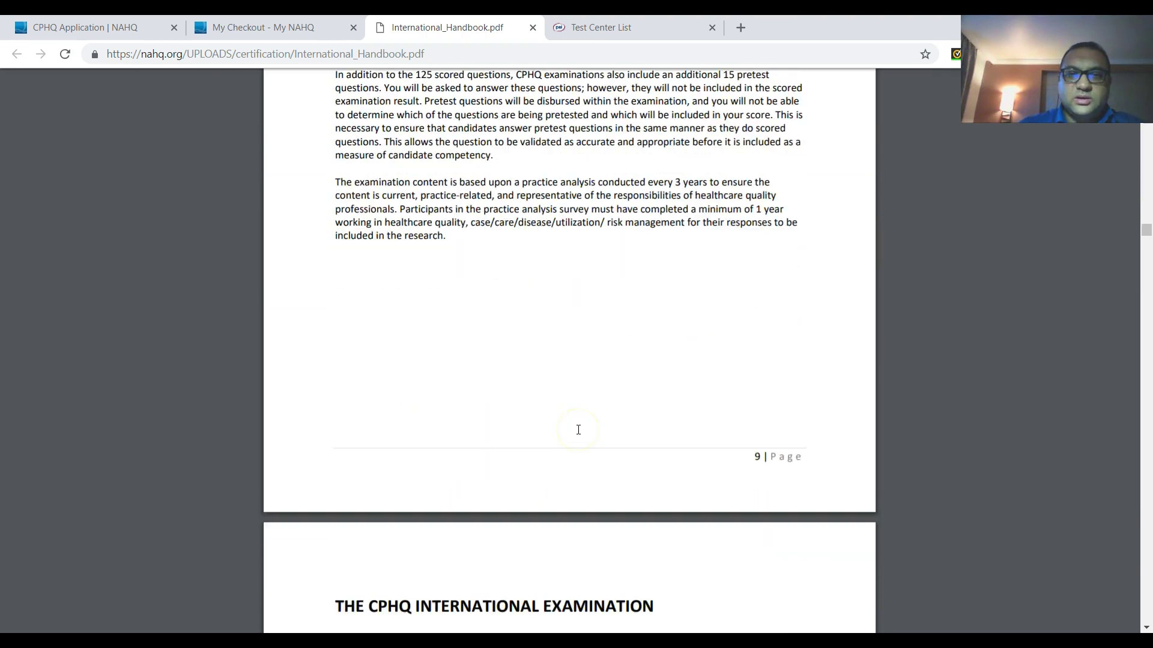
scroll(578, 430, "down", 7)
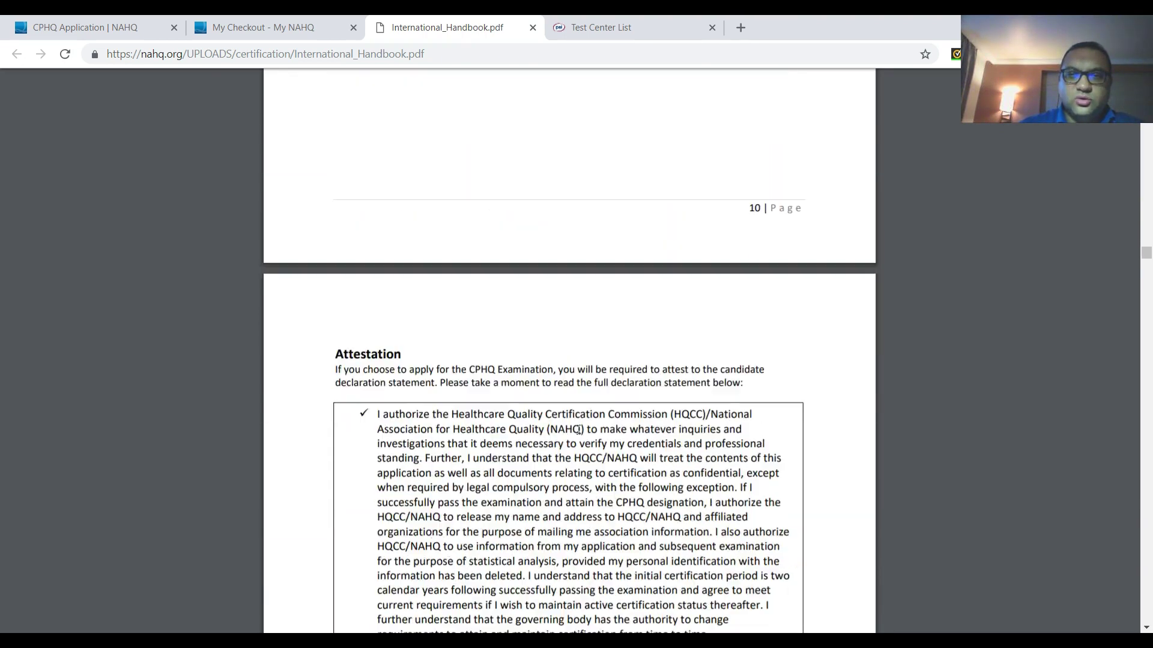
scroll(578, 430, "down", 9)
scroll(578, 430, "down", 3)
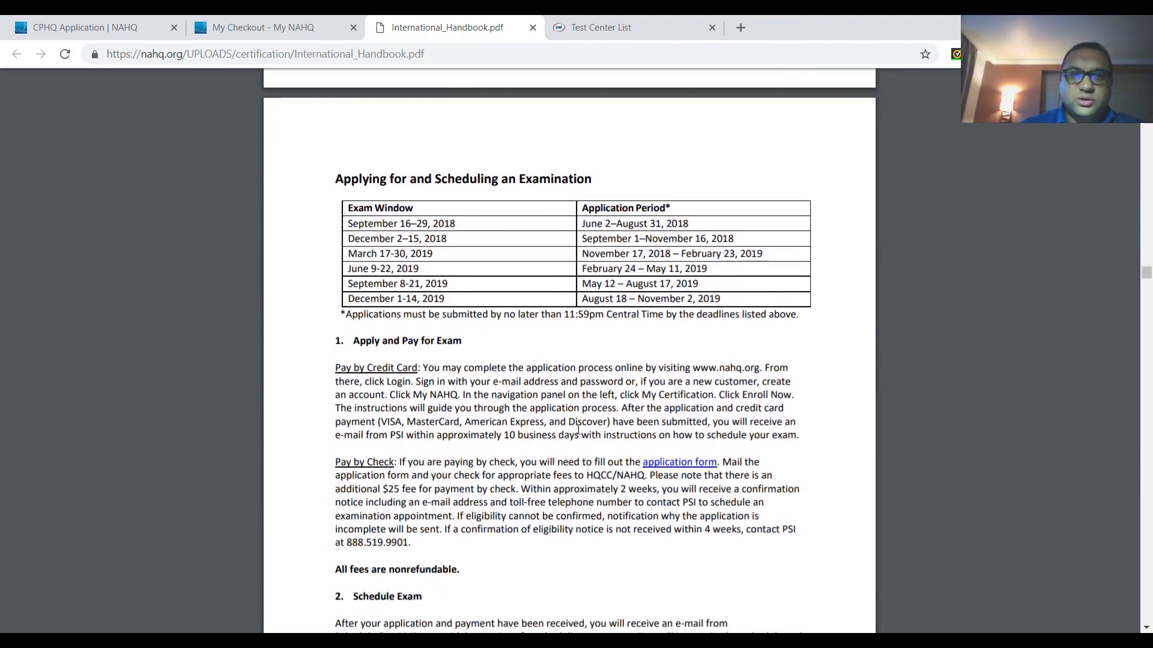
scroll(578, 429, "up", 1)
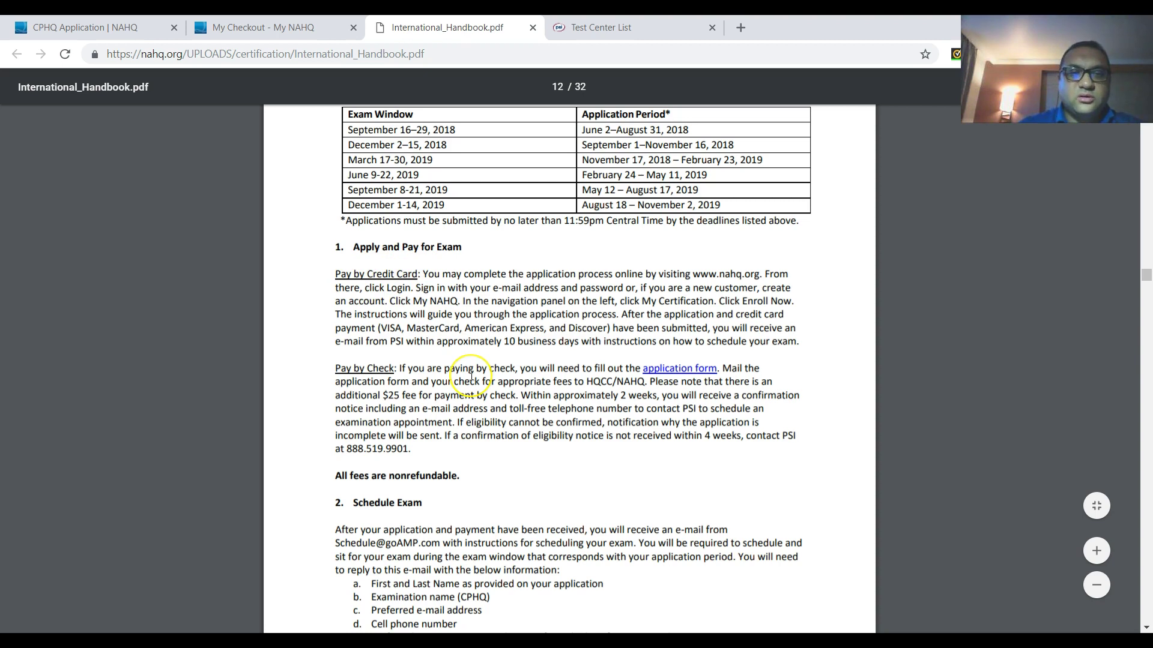
scroll(471, 377, "down", 5)
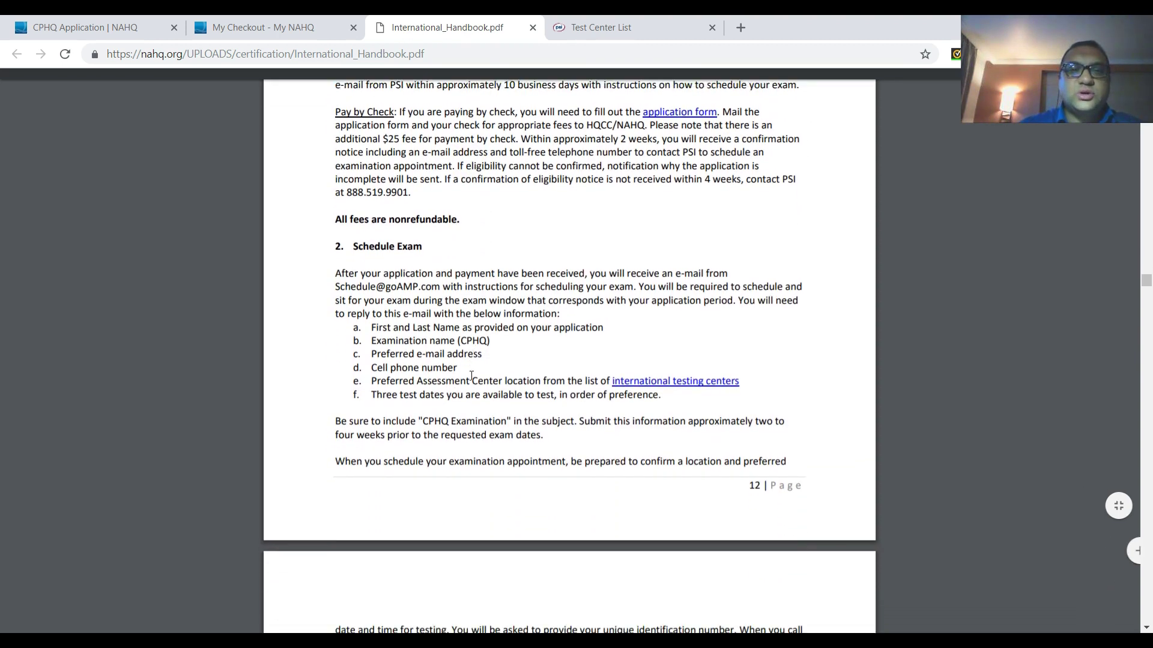
scroll(471, 377, "down", 3)
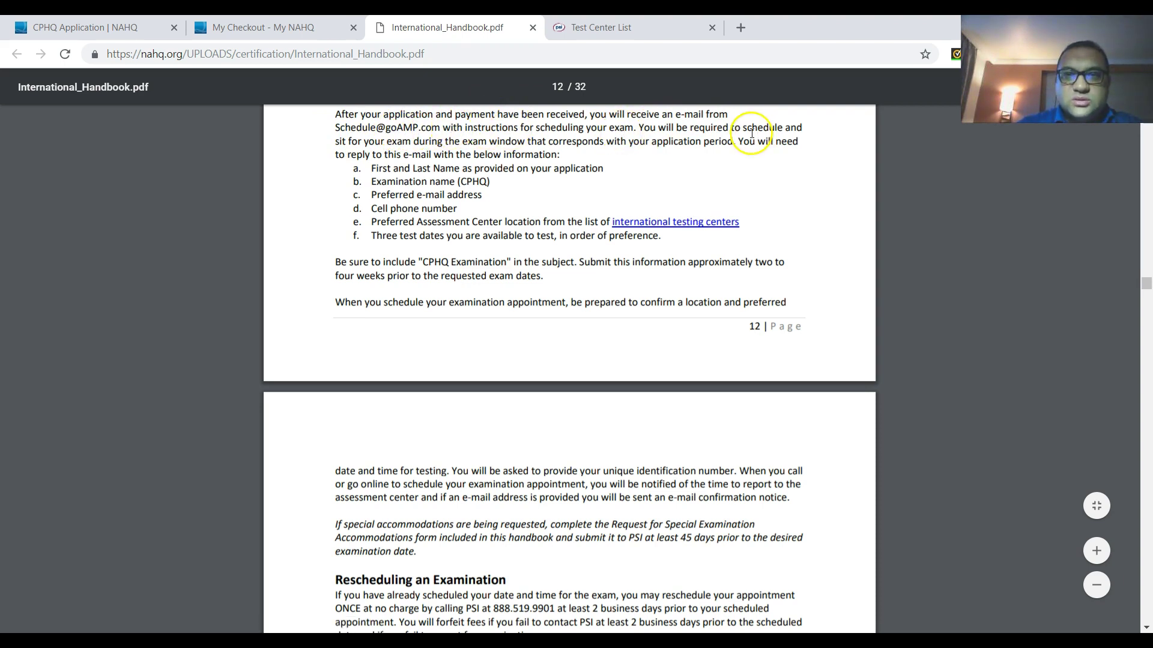
left_click_drag(372, 167, 709, 240)
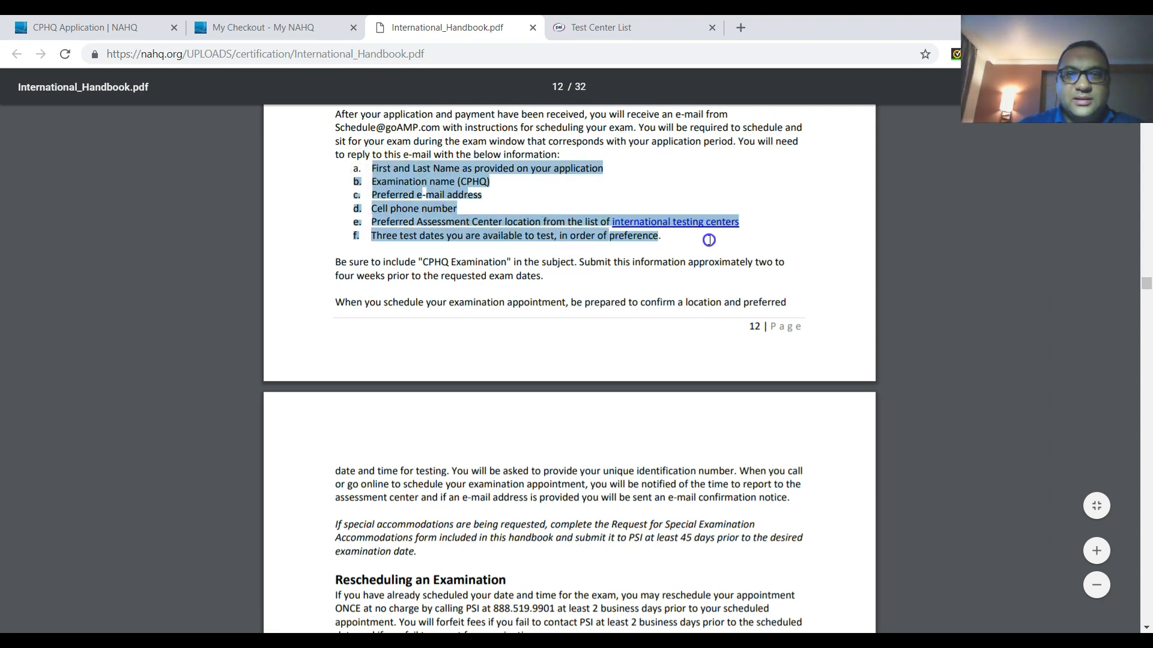
left_click(793, 196)
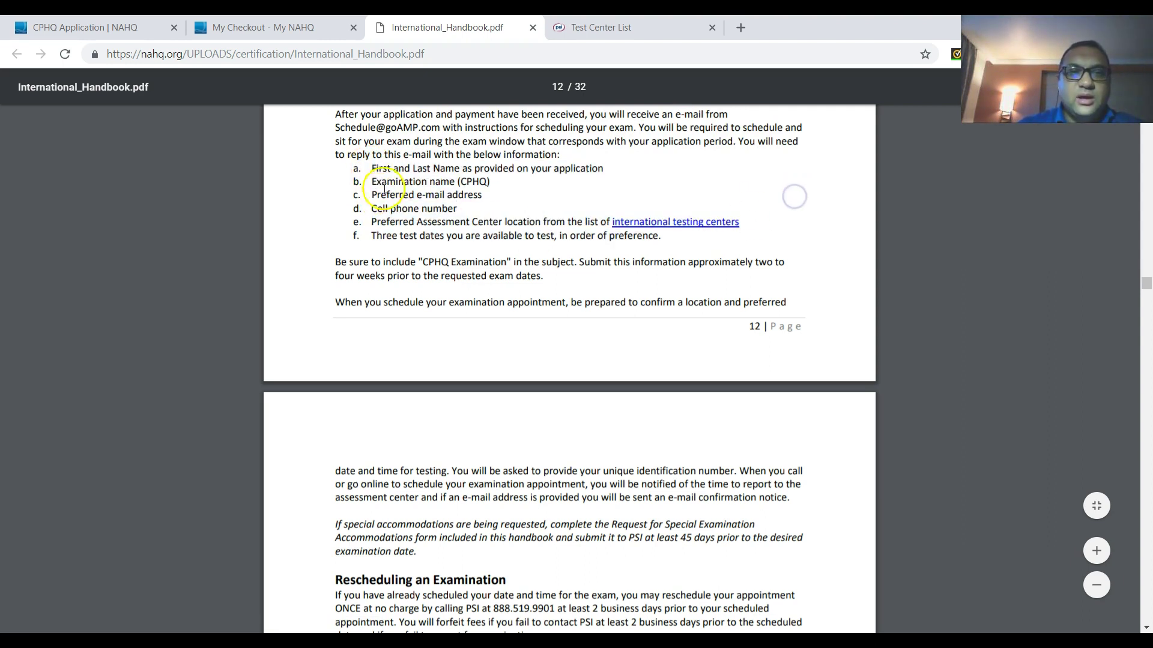